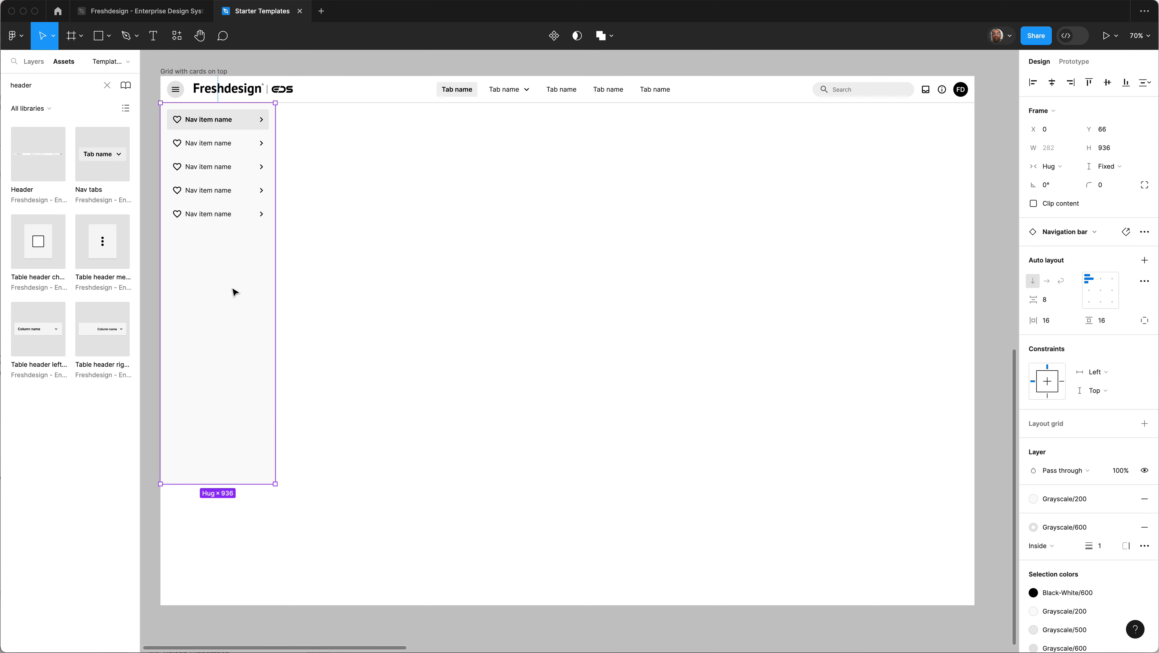
Step: Stretch the navigation bar down to the lower edge of the page frame, giving it a height of 1234
left_click_drag(237, 482, 224, 604)
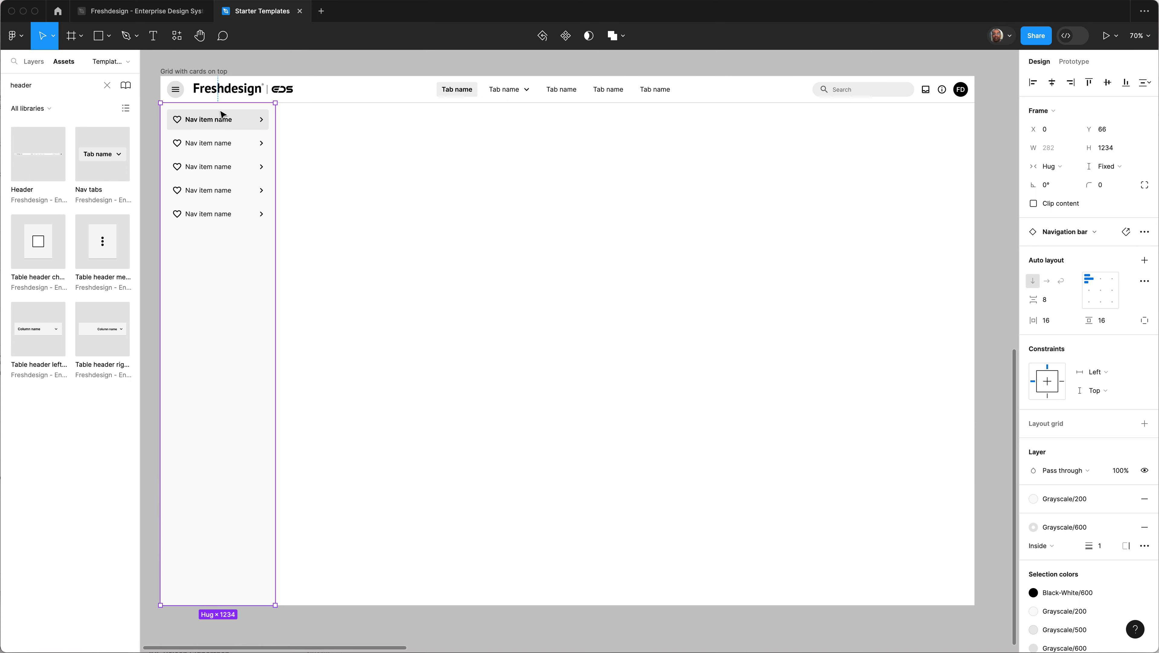
Step: Rename the first two header tabs to Dashboard and Products
left_click(468, 91)
double_click(466, 90)
double_click(465, 89)
type("Das")
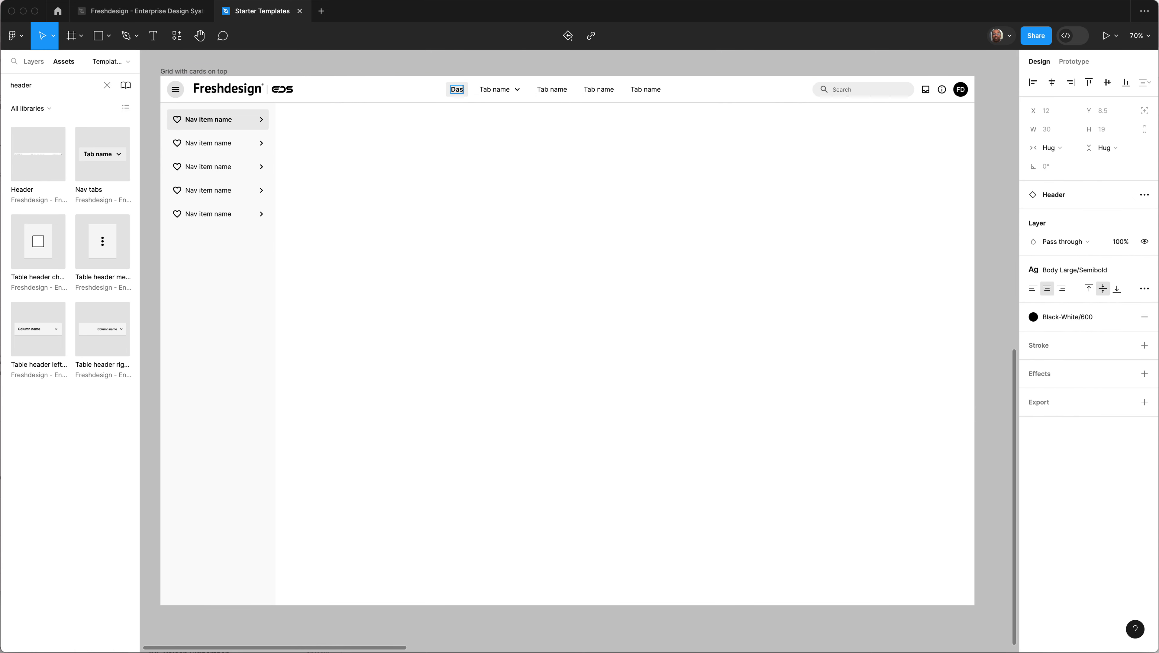
type("hboard")
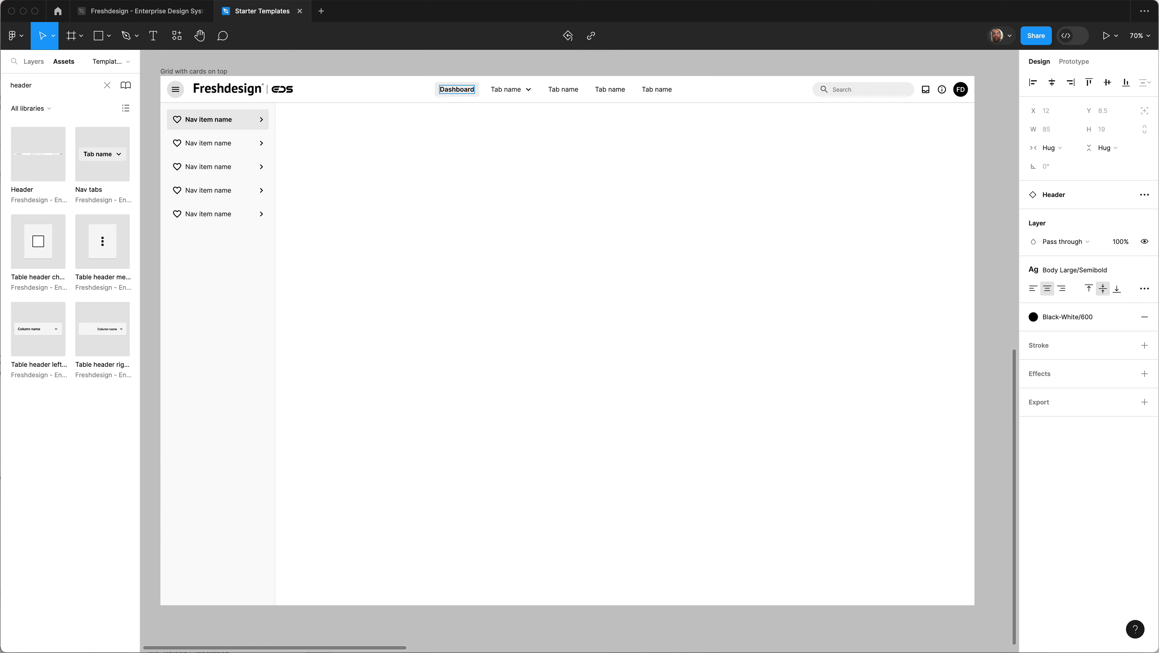
left_click(508, 90)
type("Products")
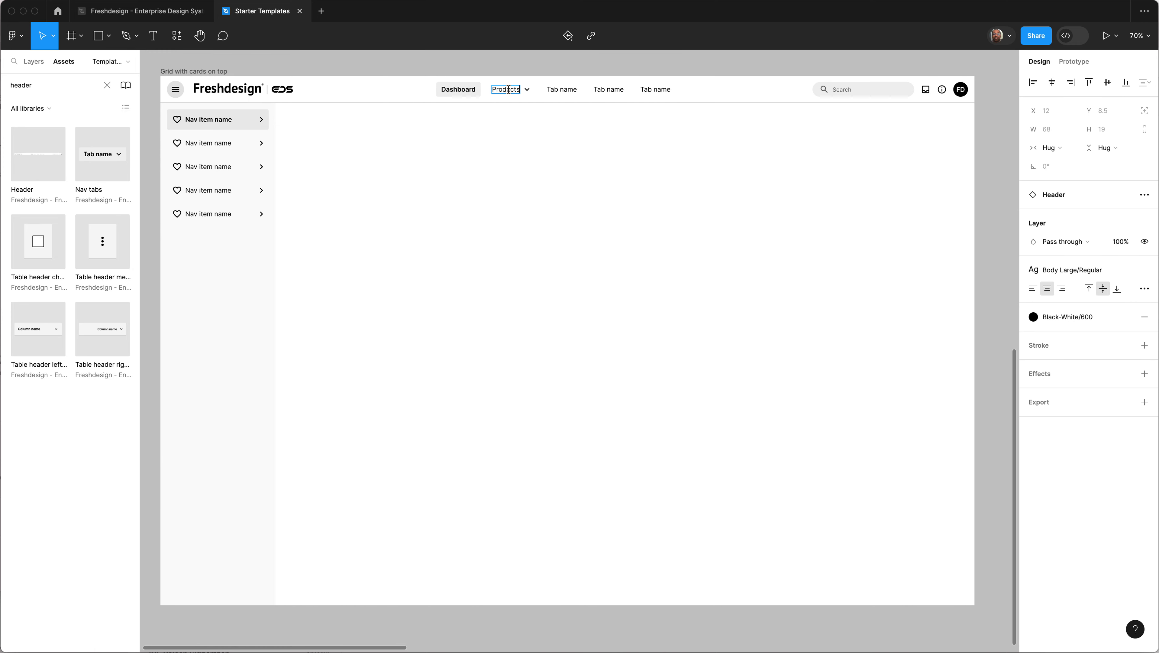
Step: Rename the remaining three header tabs to Images, Rules and Administration
double_click(556, 88)
type("Images")
double_click(601, 90)
type("Rules")
double_click(647, 89)
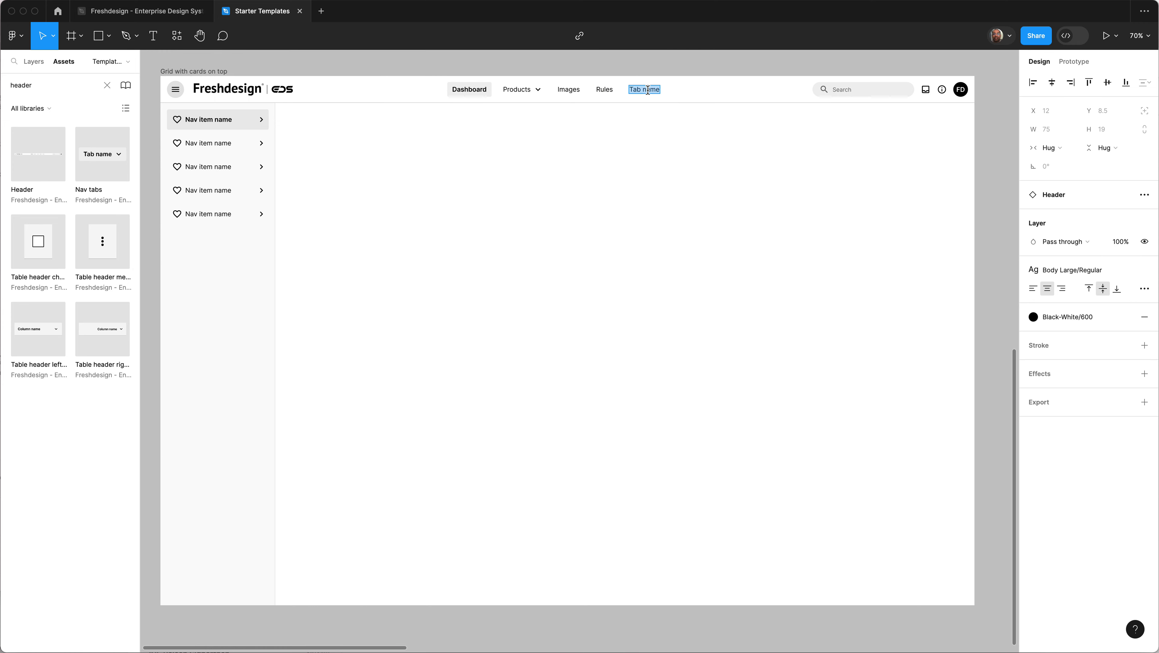
type("Admin")
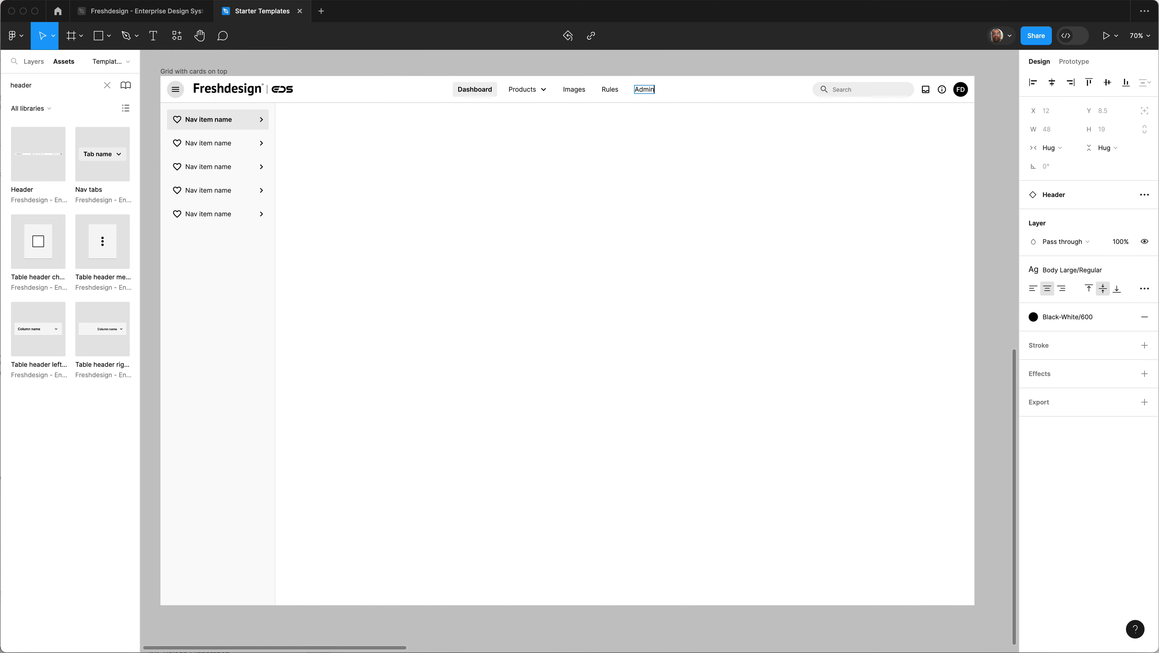
type("istration")
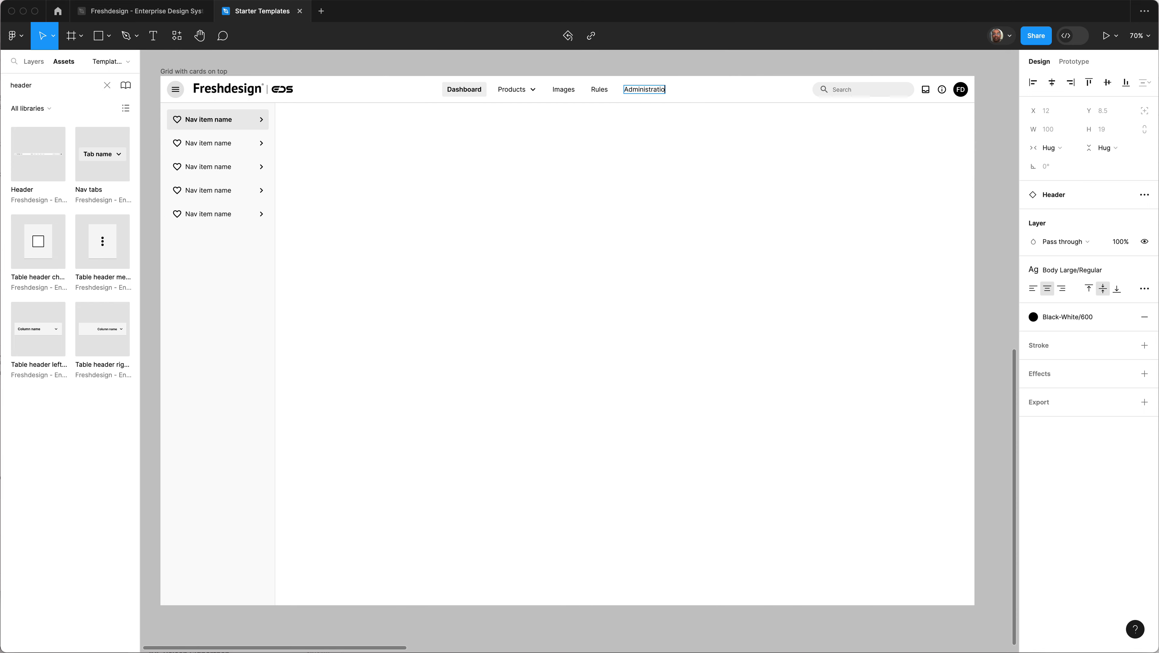
key("Escape")
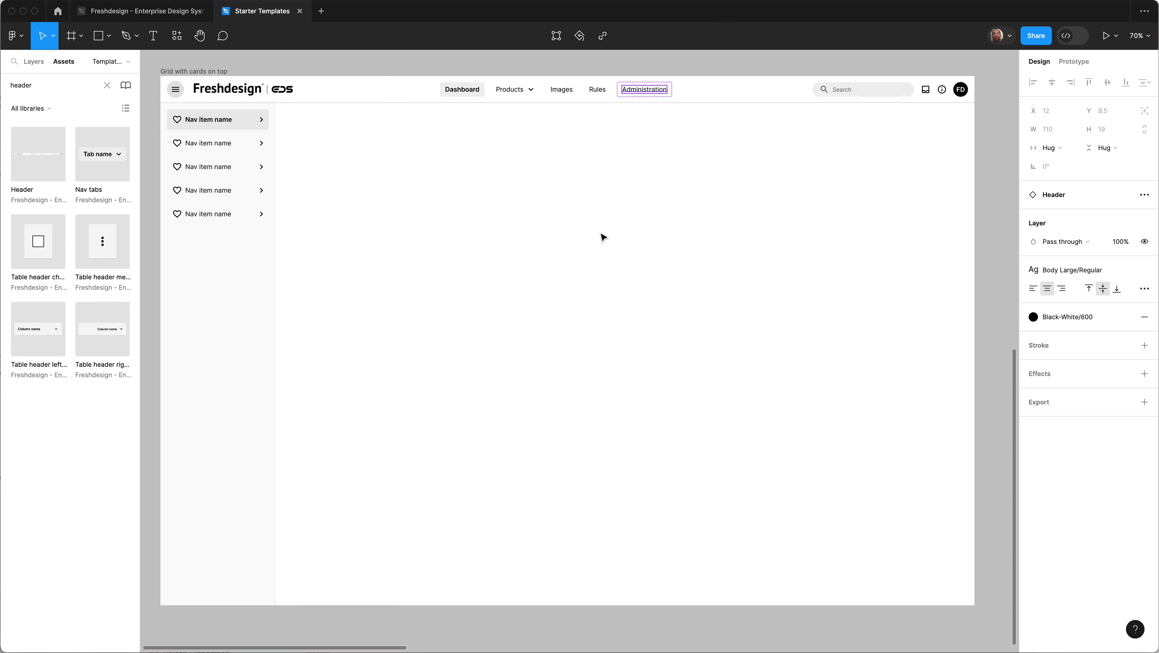
left_click(601, 236)
scroll(599, 236, "left", 1)
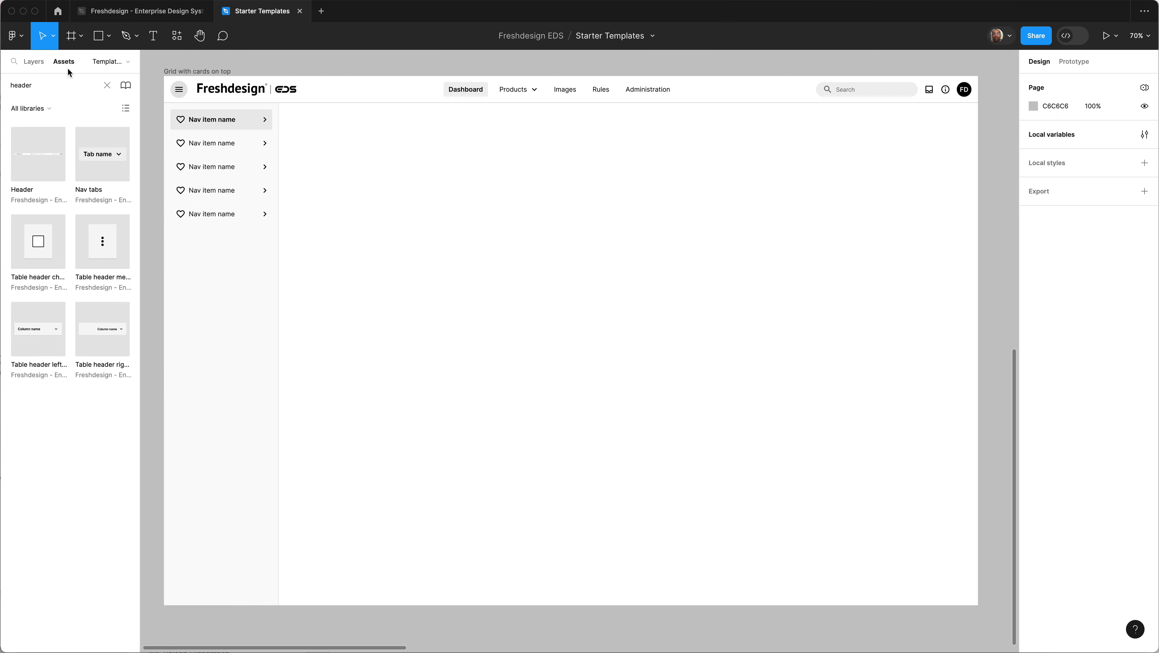
Step: Insert the library's Toolbar component into the content area beside the navigation bar and widen it to 1666
double_click(54, 88)
type("toolb")
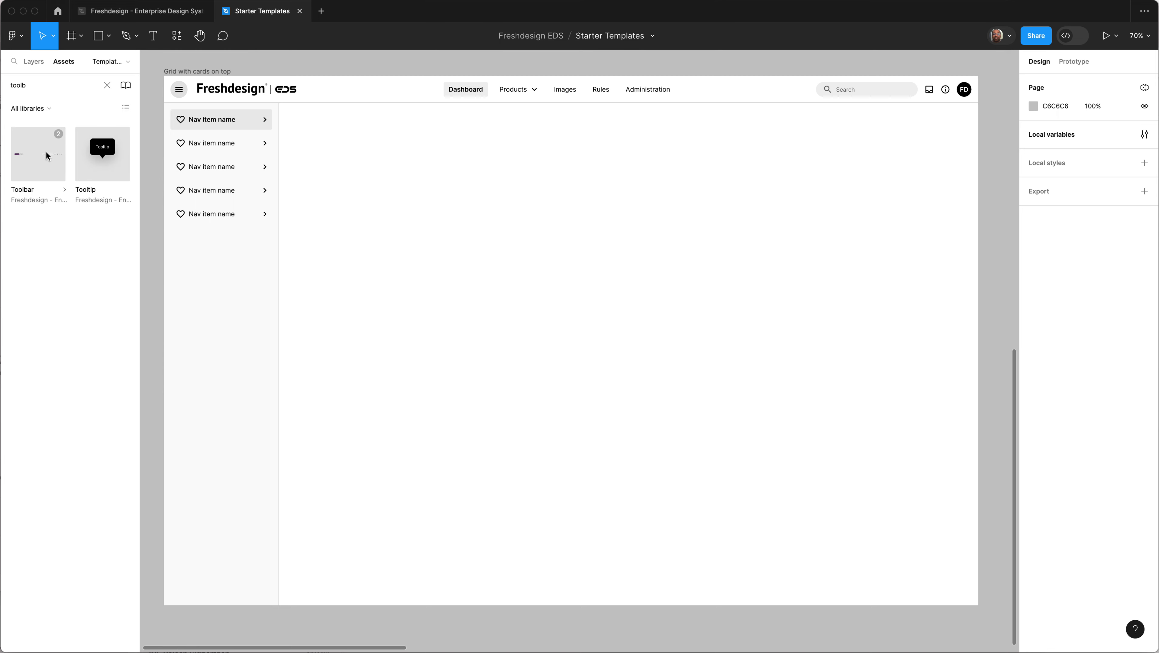
left_click_drag(46, 152, 626, 287)
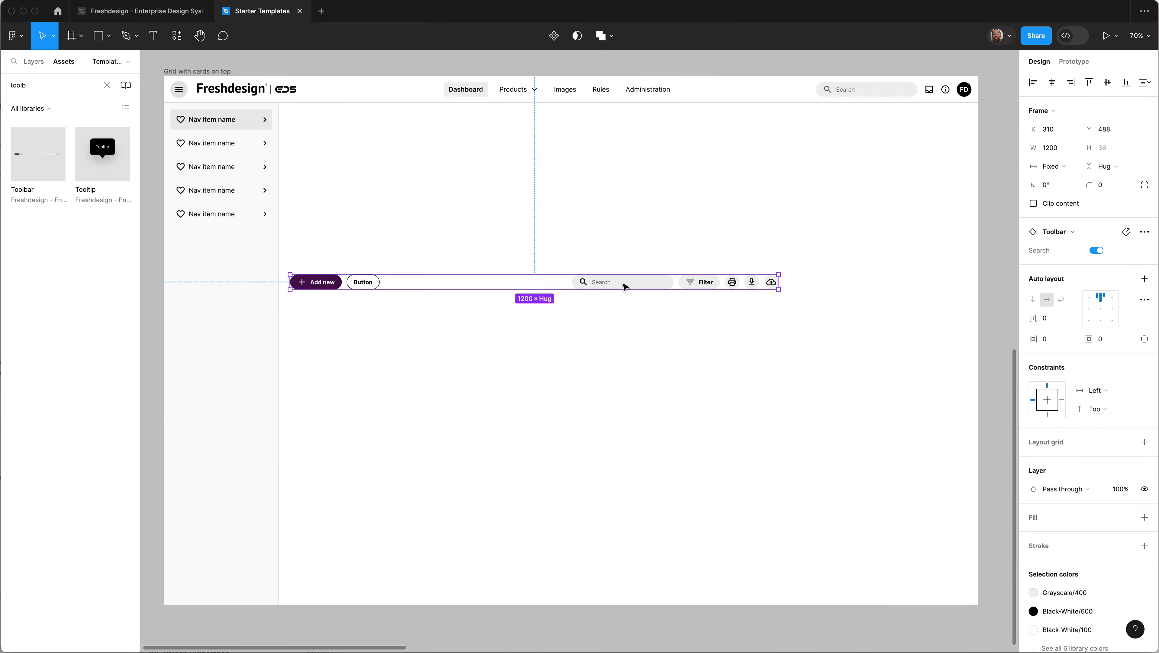
left_click_drag(779, 282, 967, 291)
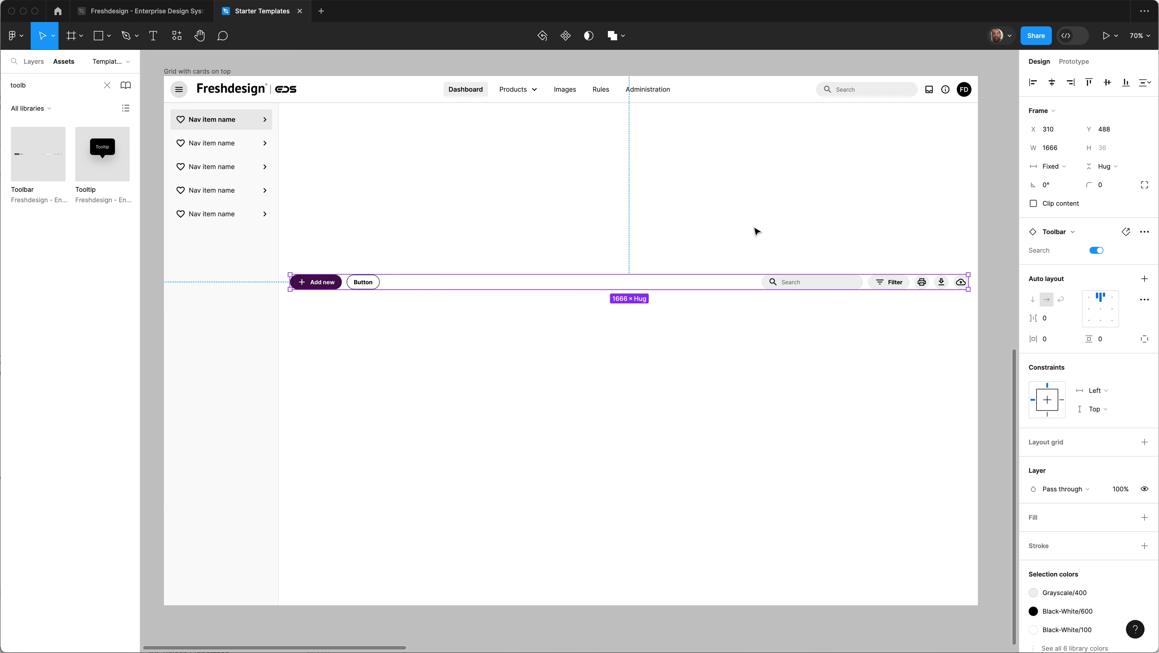
Step: Insert the Titles component as a page title above the toolbar, aligned at X 310 and 1666 wide
left_click(107, 85)
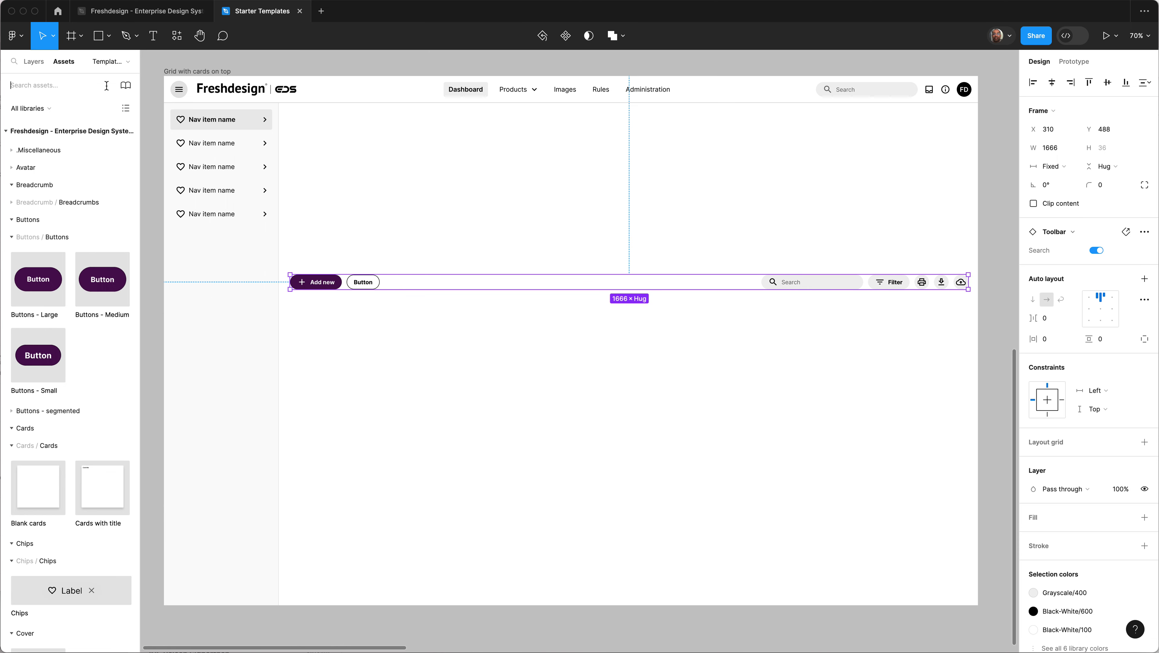
type("page")
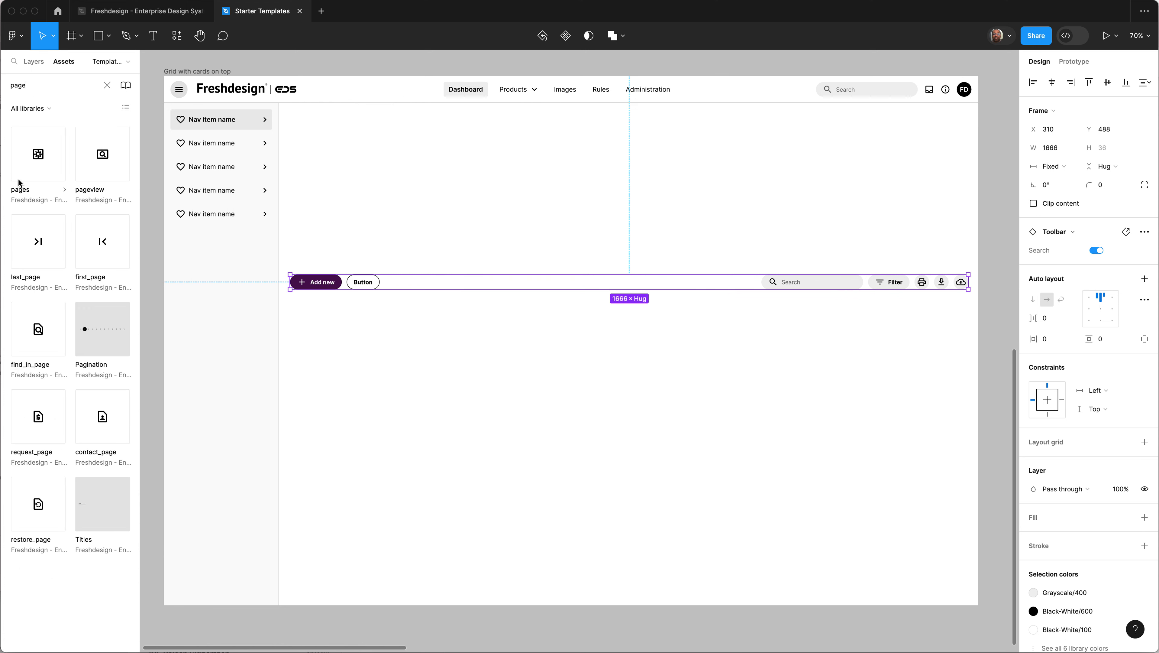
type("title")
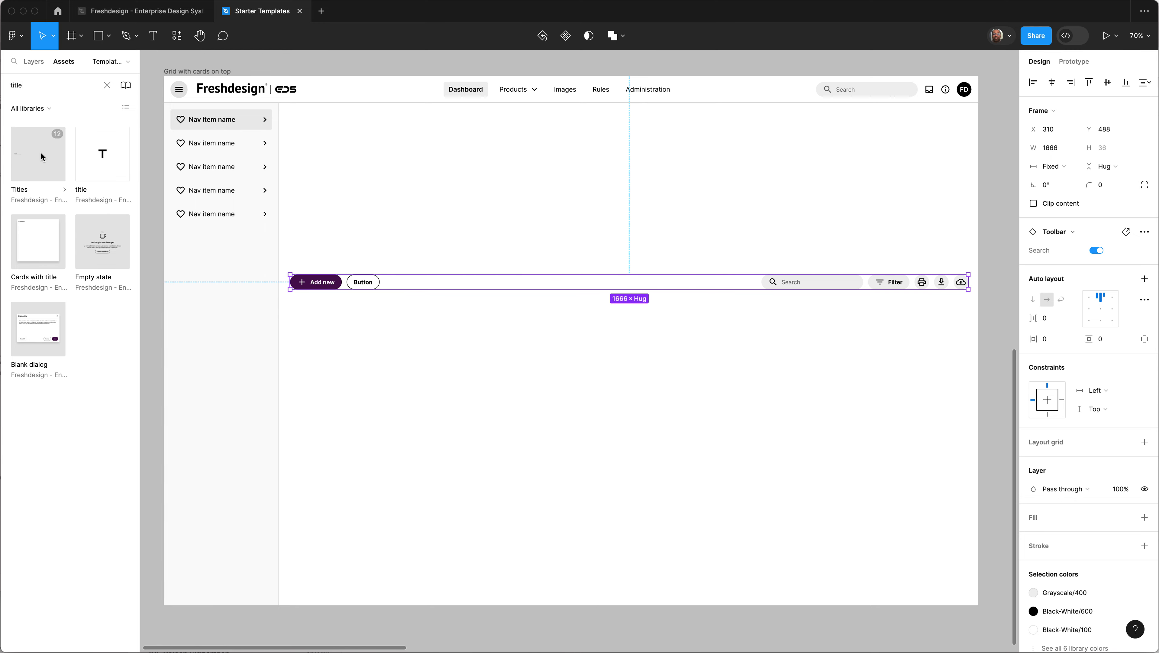
left_click_drag(41, 153, 569, 194)
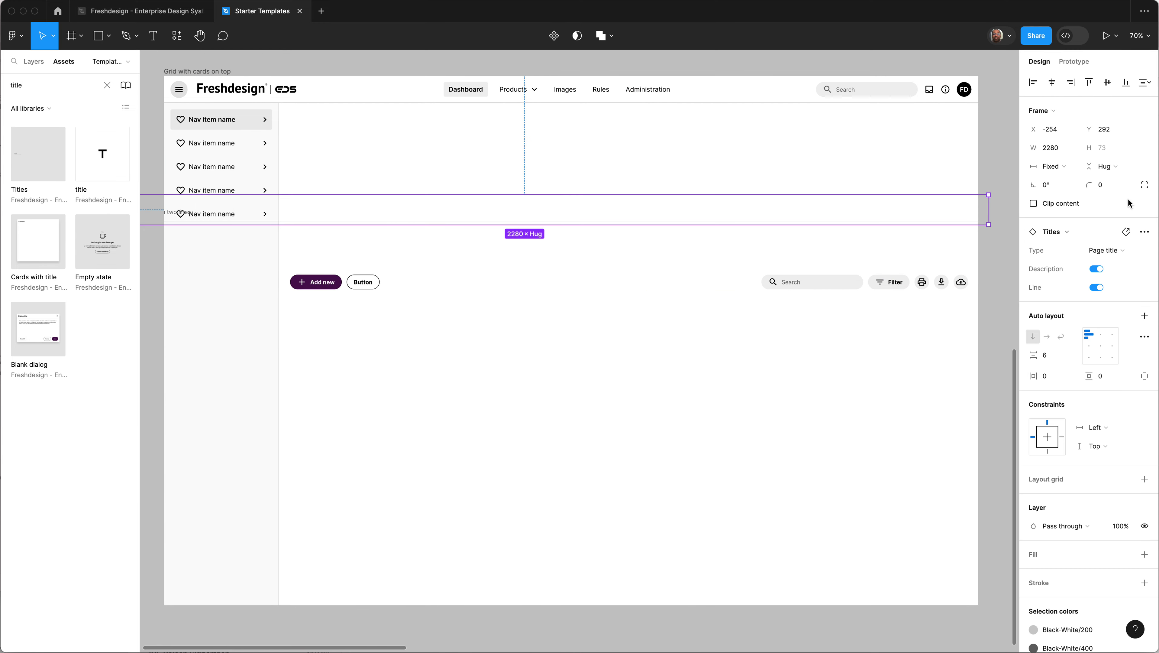
left_click_drag(988, 212, 461, 213)
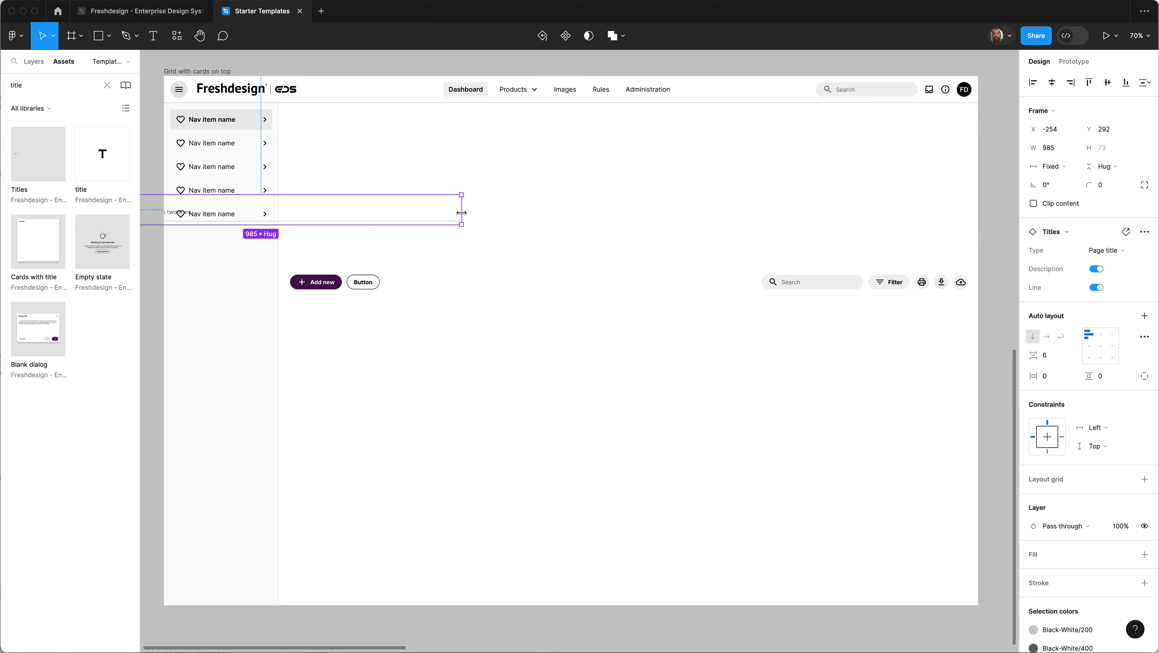
left_click_drag(380, 223, 610, 259)
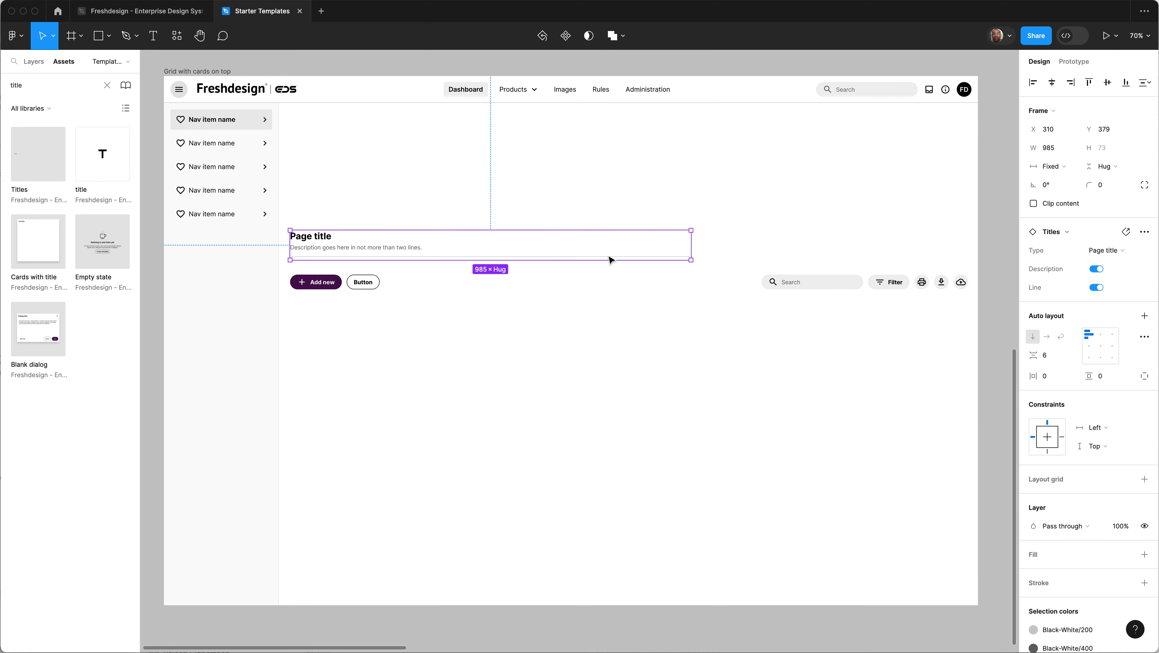
left_click_drag(691, 241, 969, 251)
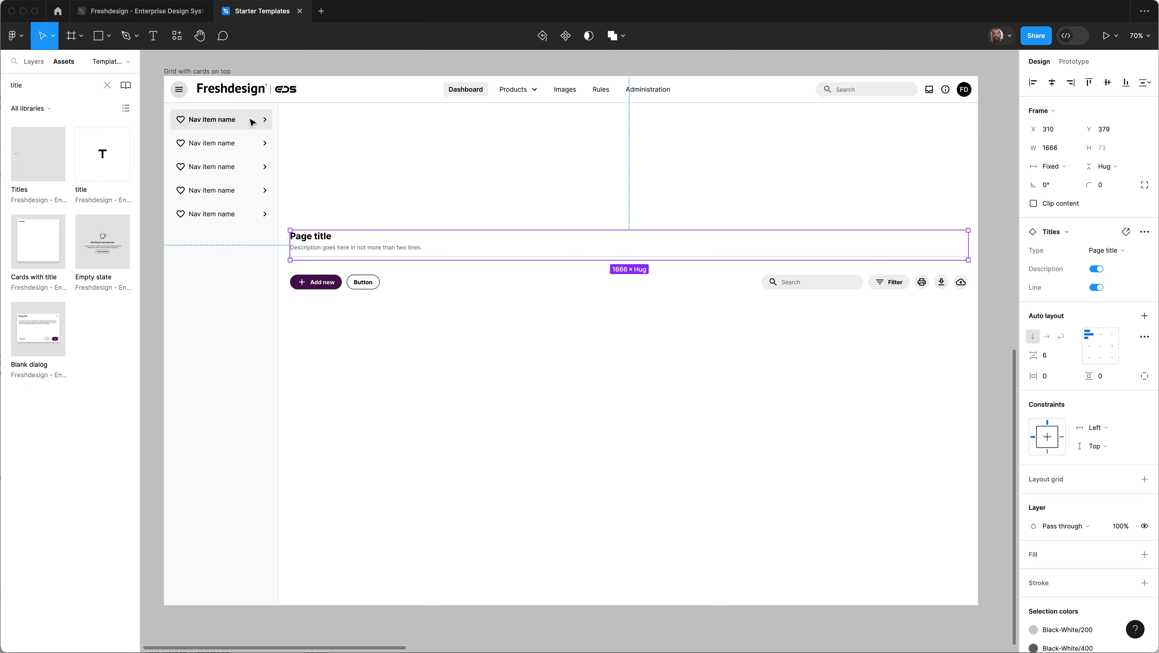
Step: Insert the Breadcrumb component, set its count to 5 and place it at the top of the content area
double_click(54, 79)
type("bread")
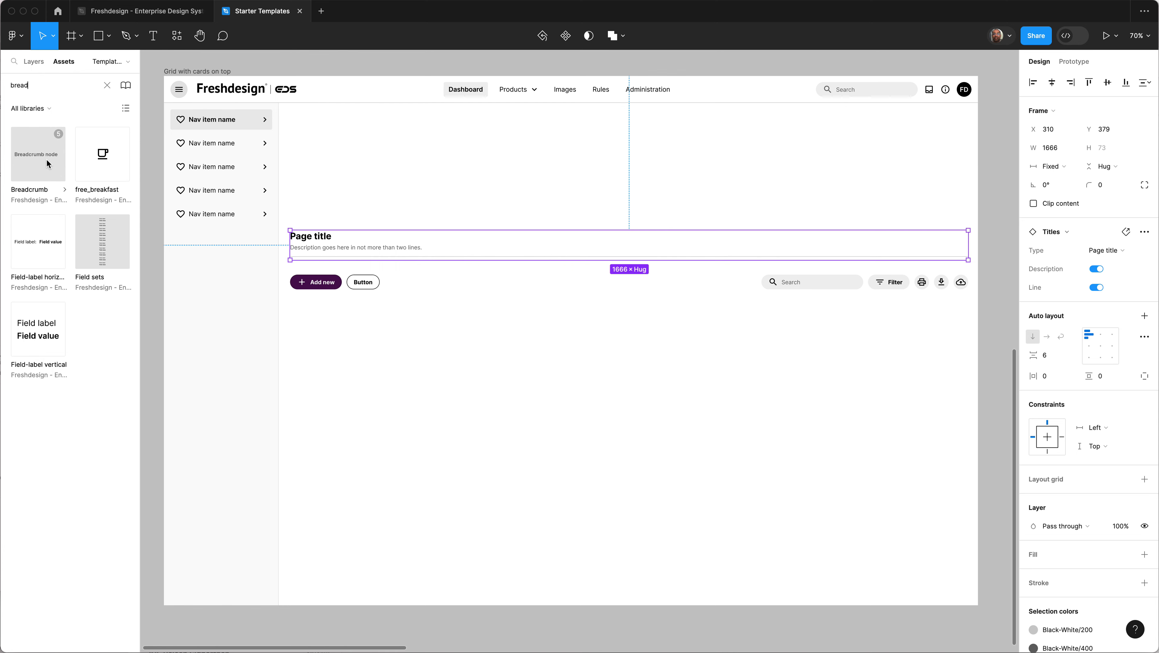
left_click_drag(48, 164, 472, 175)
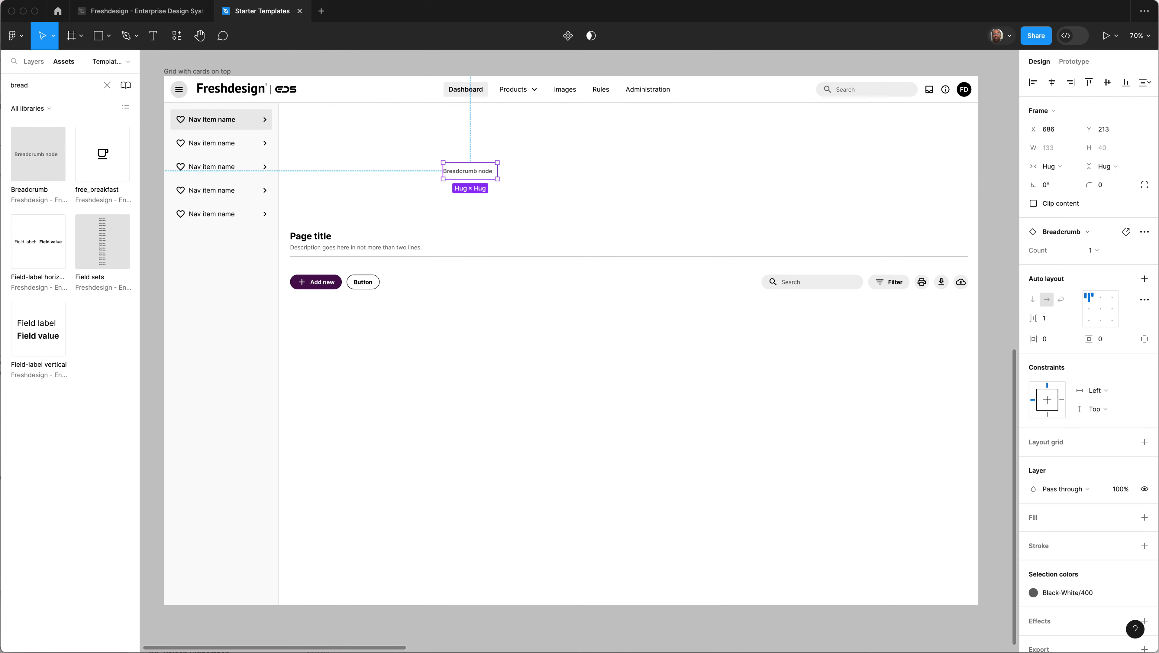
left_click(1096, 251)
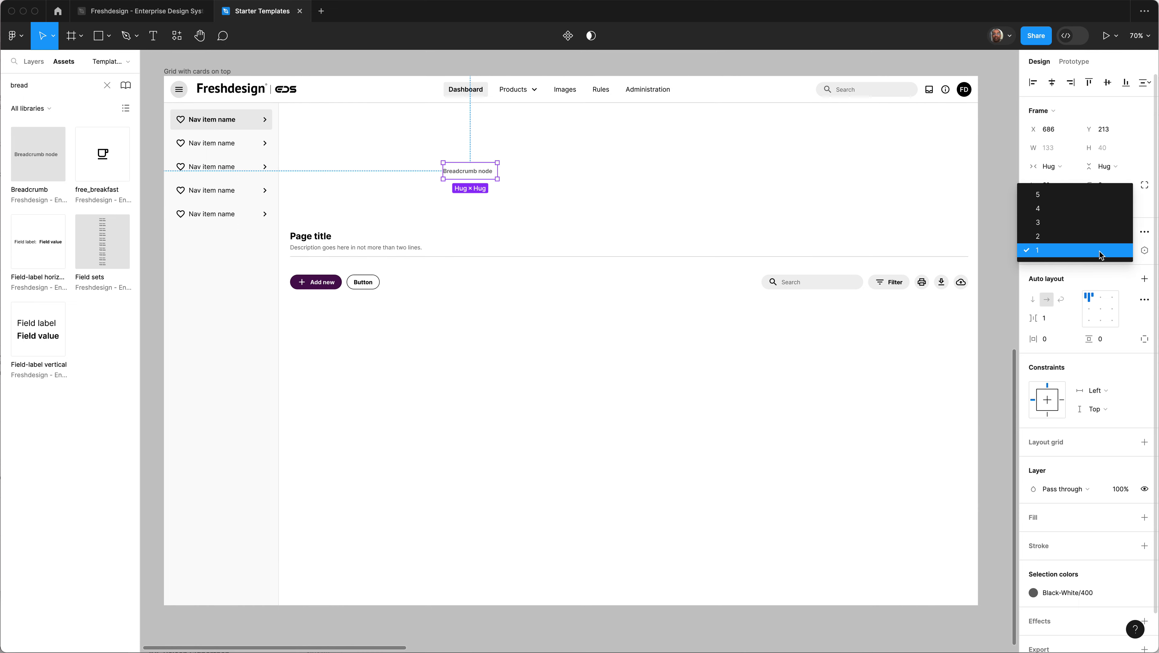
left_click(1072, 195)
left_click(508, 212)
left_click_drag(547, 181, 394, 124)
Step: Move the page title directly below the breadcrumb, to Y 132, and shift the toolbar slightly up to Y 477
left_click_drag(393, 257, 402, 158)
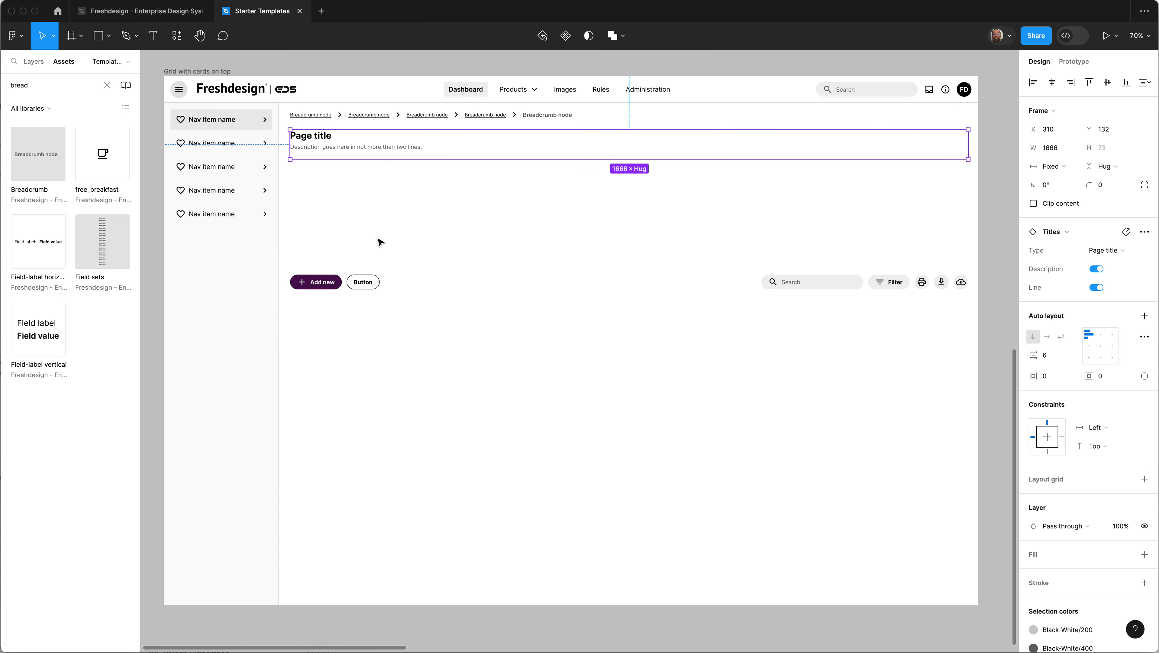
left_click_drag(344, 282, 346, 274)
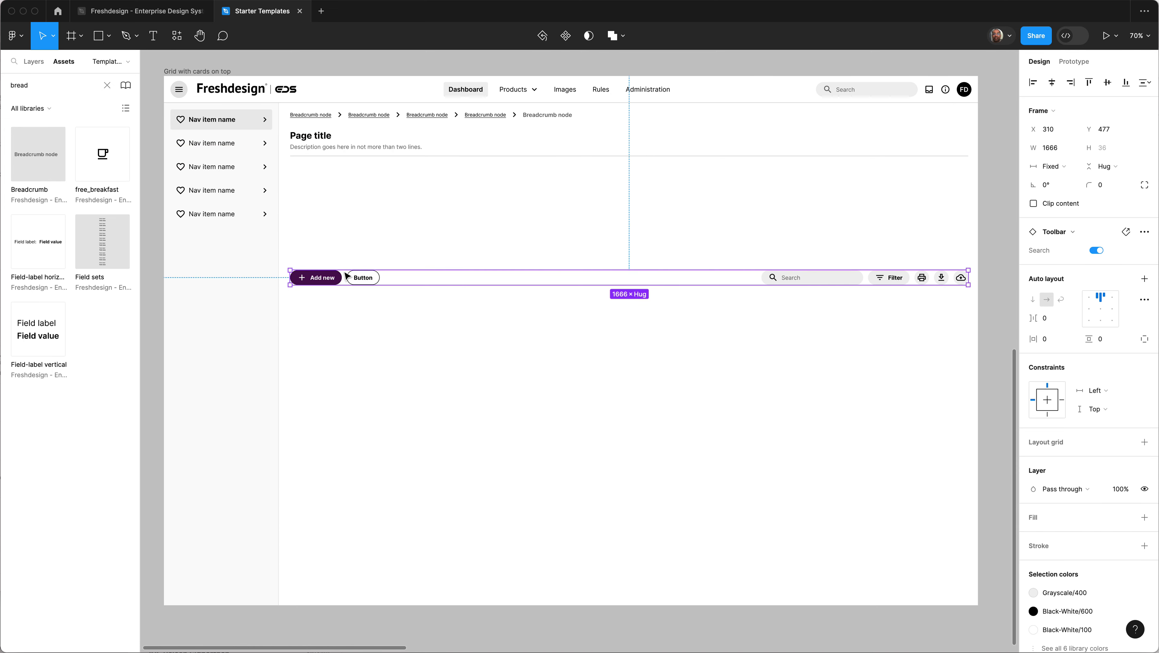
Step: Insert a Cards with title component below the page title and place a second copy beside it with a 28 gap
left_click(45, 85)
type("card")
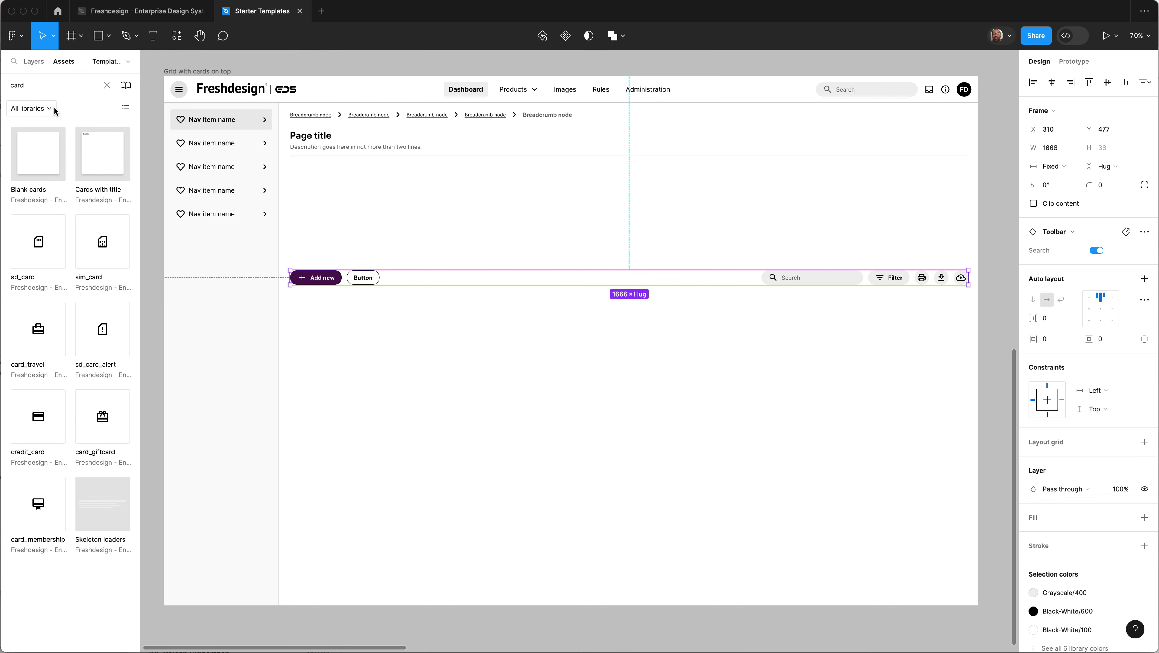
left_click_drag(96, 147, 609, 249)
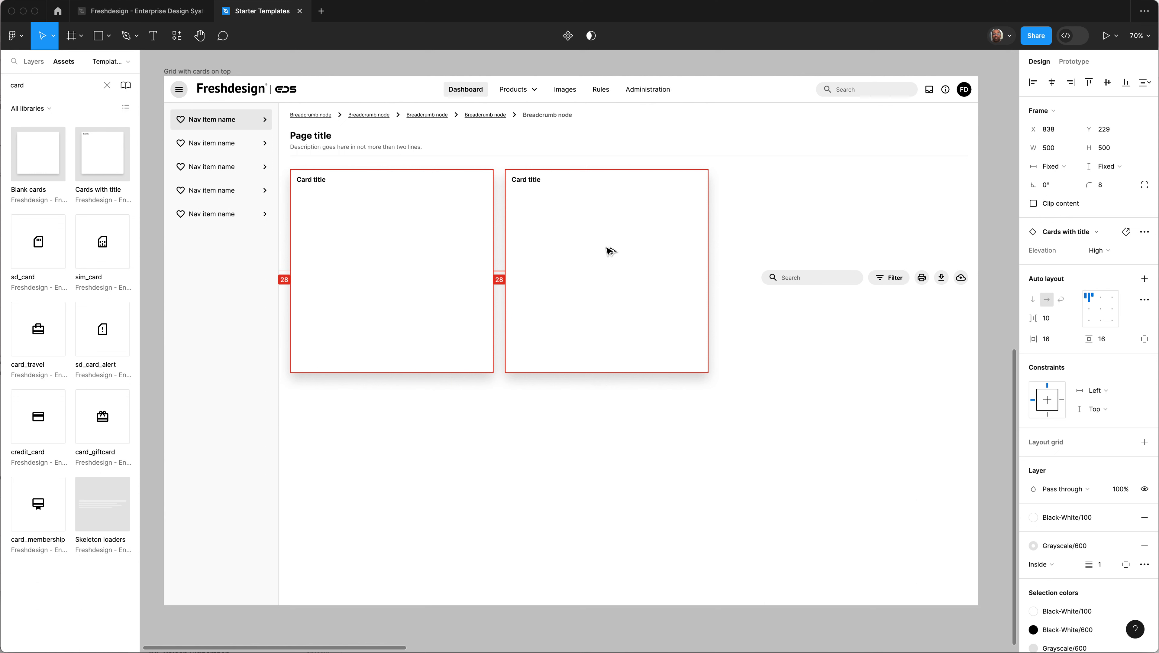
Step: Group both cards into a horizontal auto layout frame and widen it to 1660
left_click(422, 238, "shift")
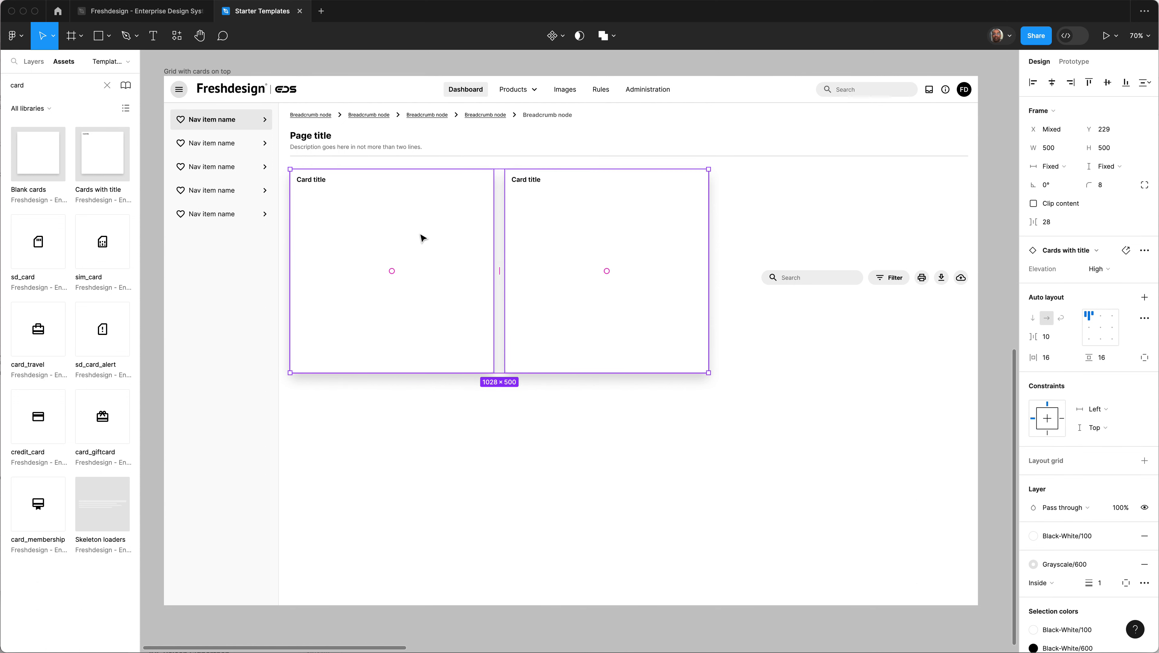
key("shift+a")
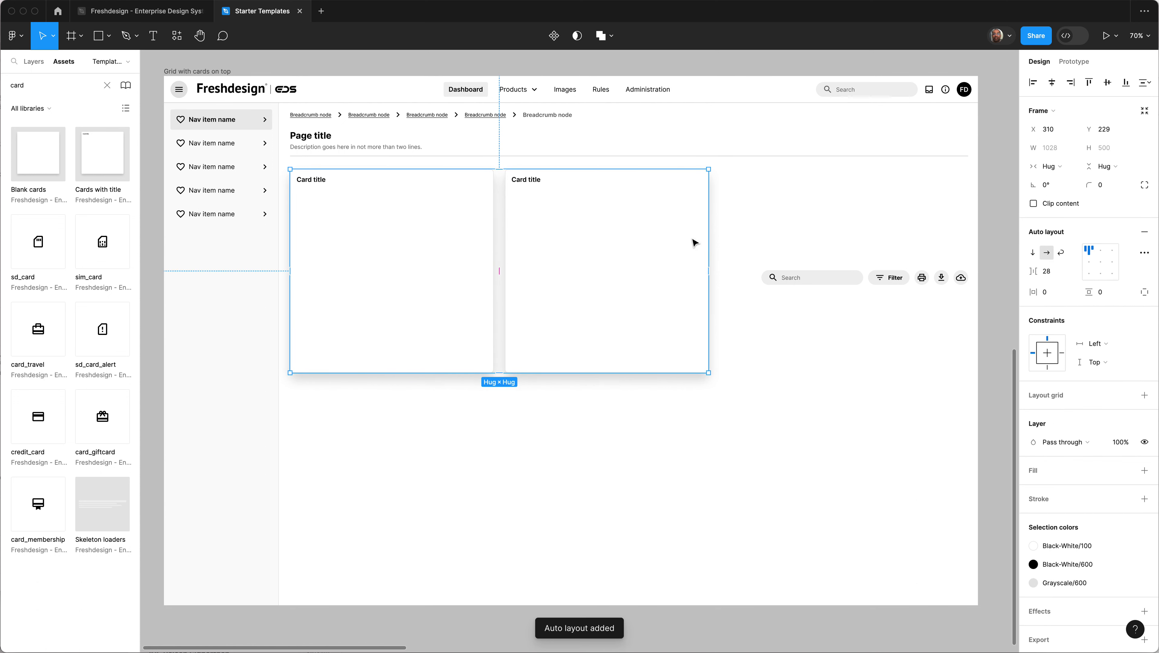
left_click_drag(708, 239, 966, 241)
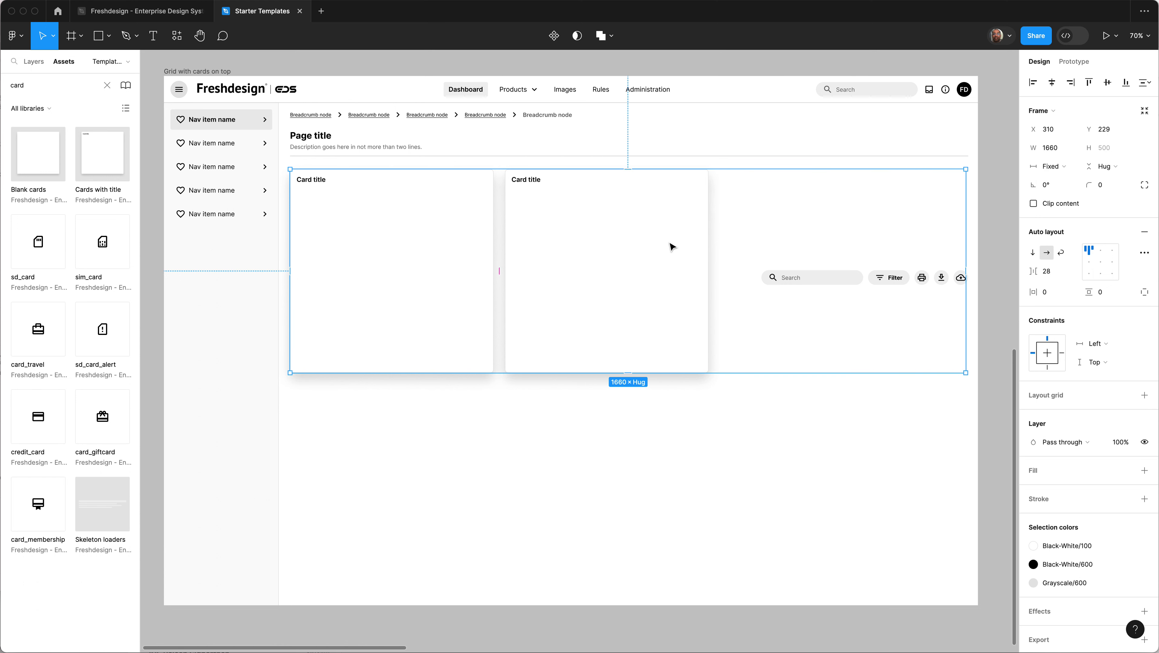
Step: Set the width of both cards in the auto layout frame to Fill container
key("Return")
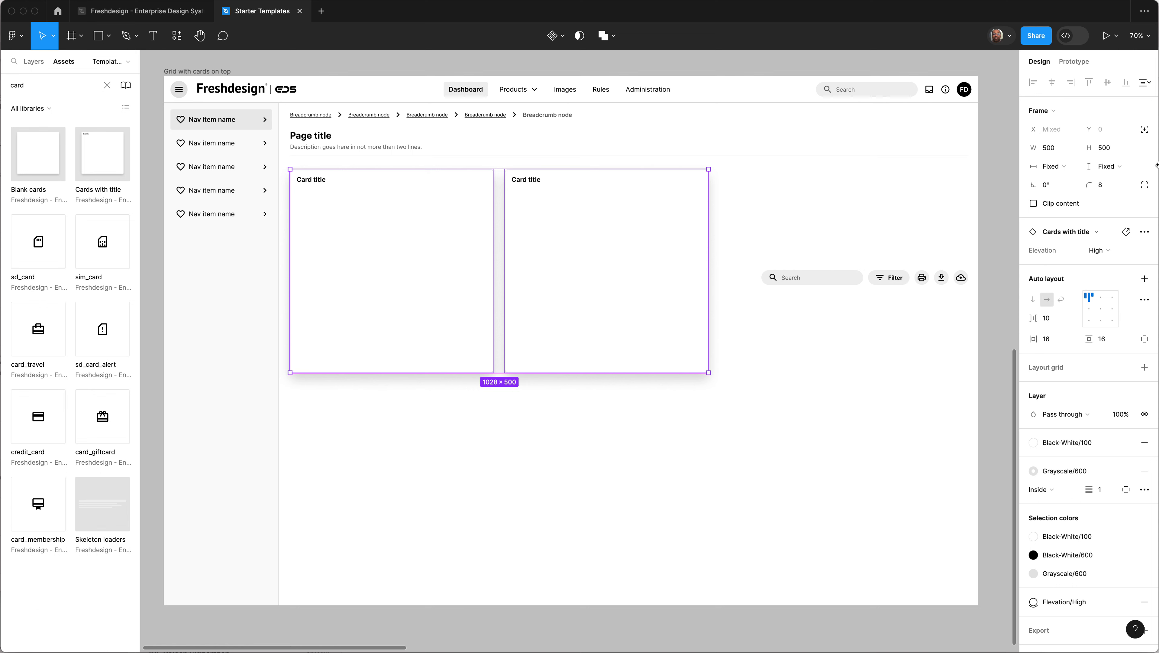
left_click(1045, 167)
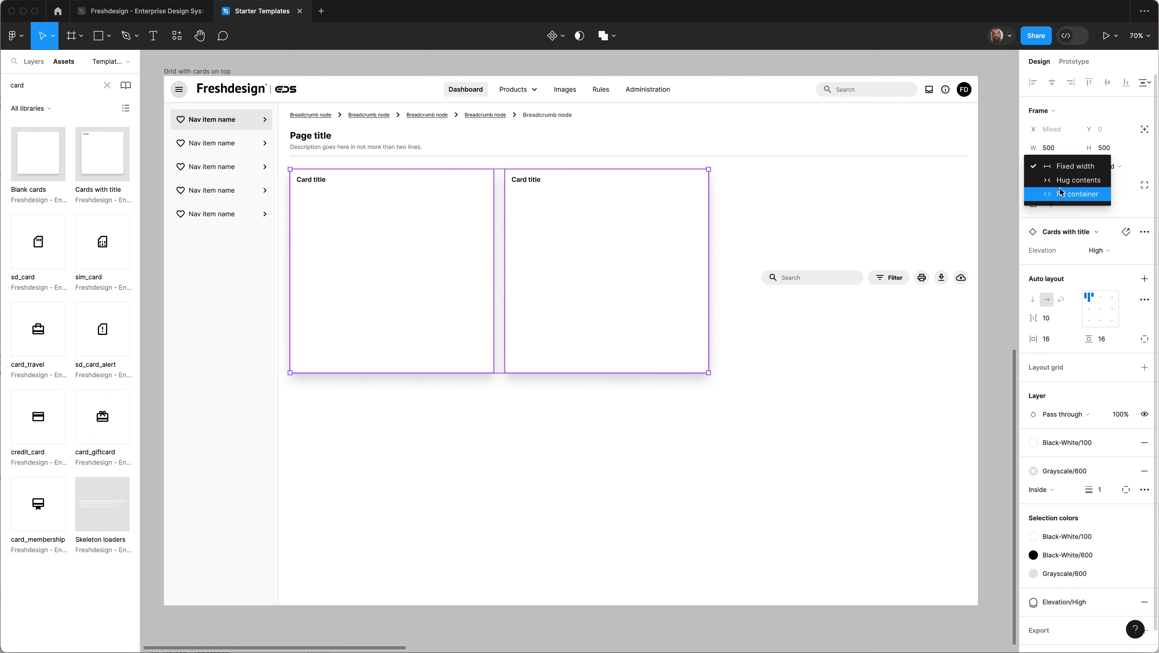
left_click(1076, 193)
Step: Duplicate the second card twice within the auto layout frame to make a row of four cards
left_click(727, 343)
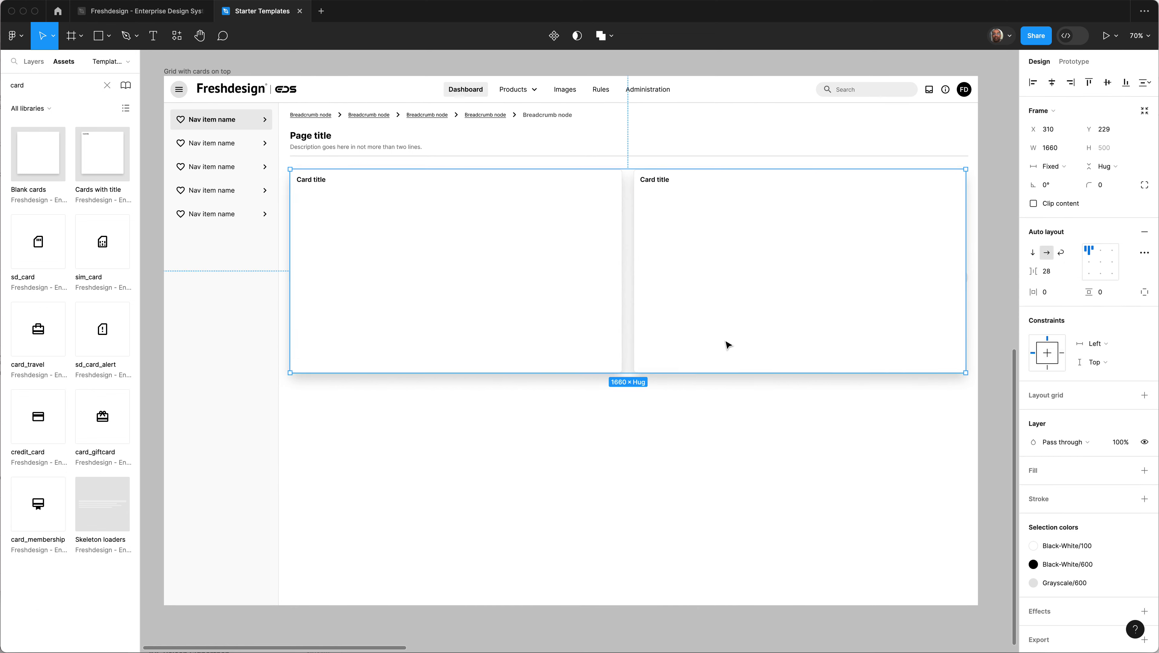
left_click(730, 344)
key("super+d")
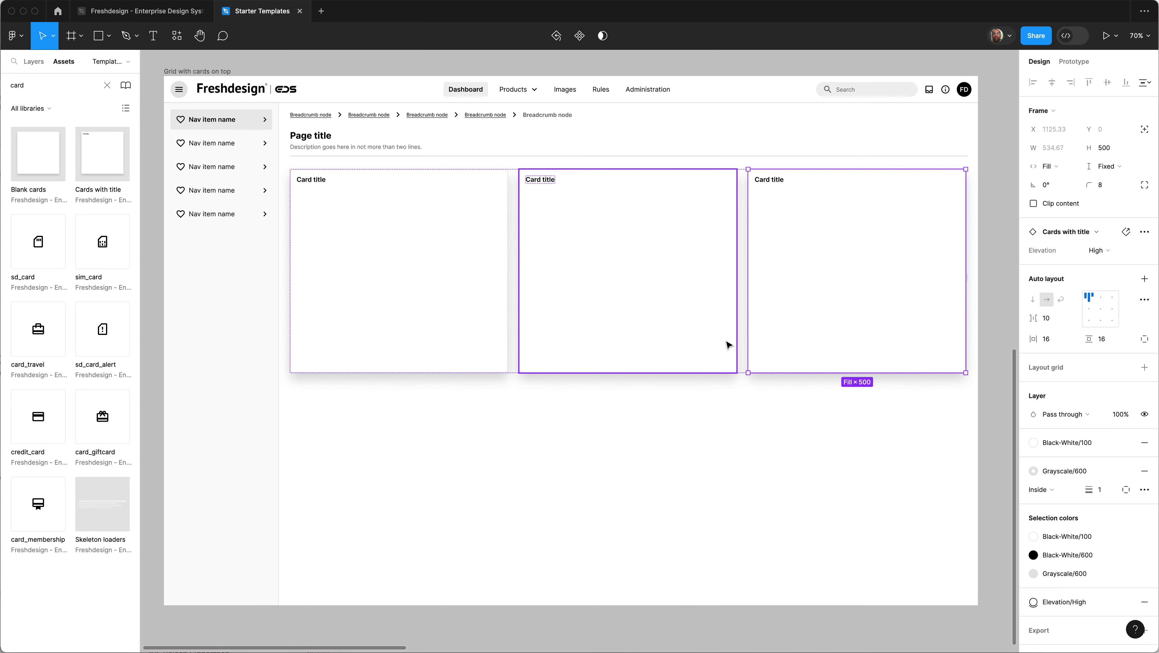
key("super+d")
Step: Reduce the height of the card row's auto layout frame to 186
left_click(695, 395)
left_click(692, 371)
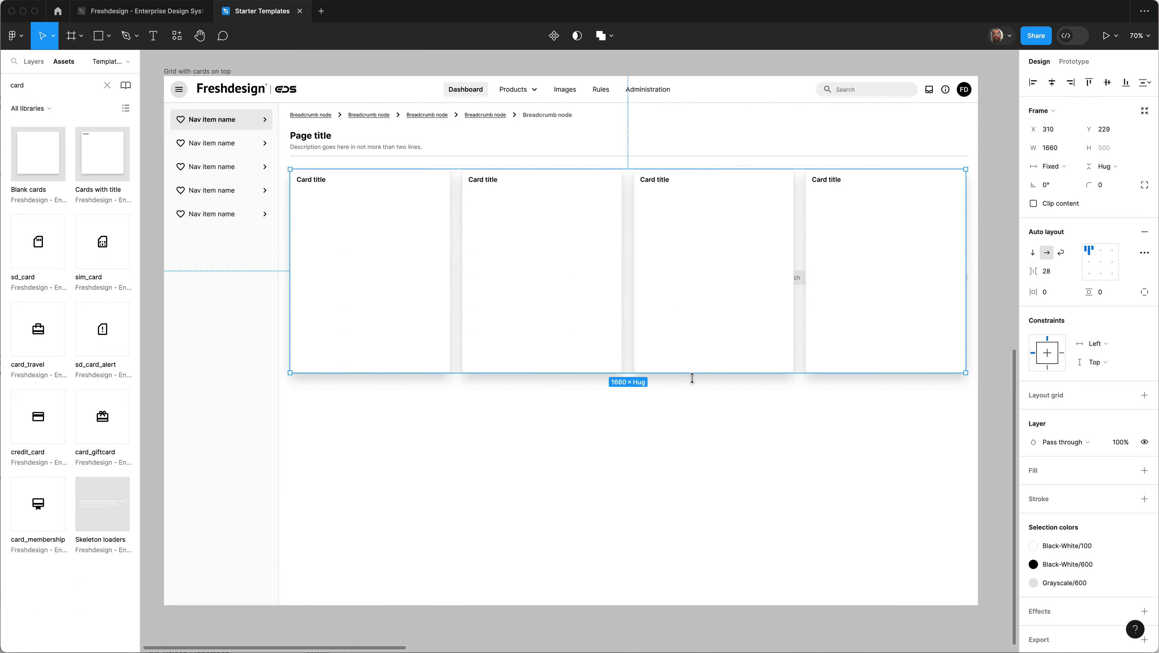
left_click_drag(695, 372, 697, 245)
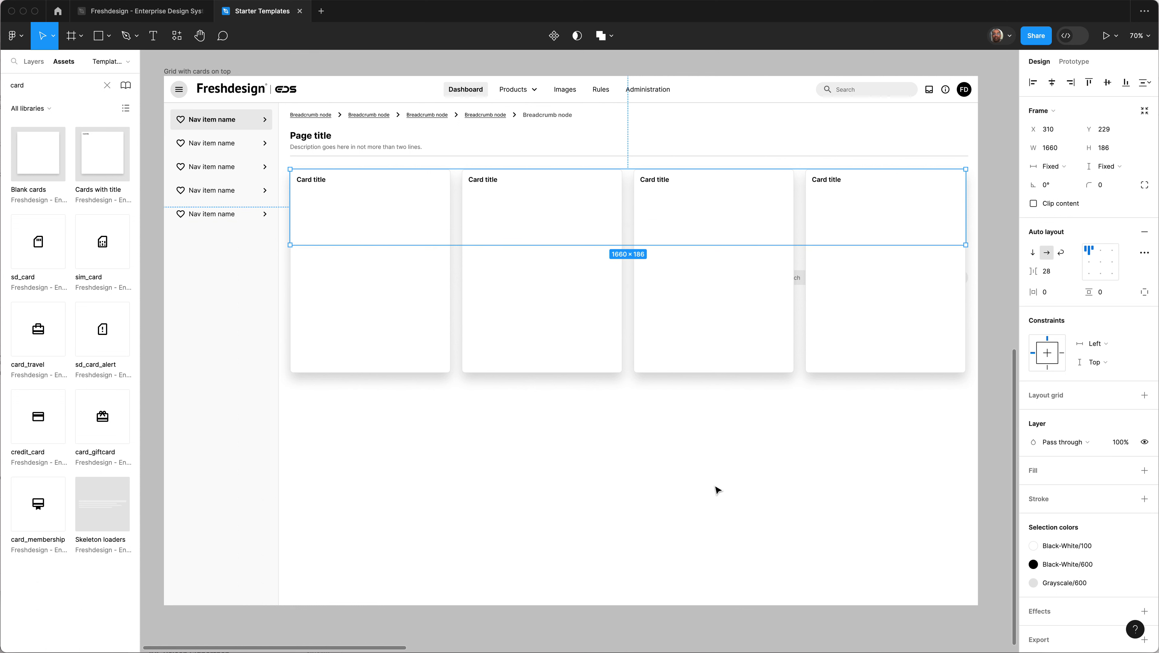
Step: Set the height of all four cards to Hug contents and stretch them together to end just above the toolbar
left_click(495, 329)
left_click(402, 319, "shift")
left_click(693, 282, "shift")
left_click(891, 279, "shift")
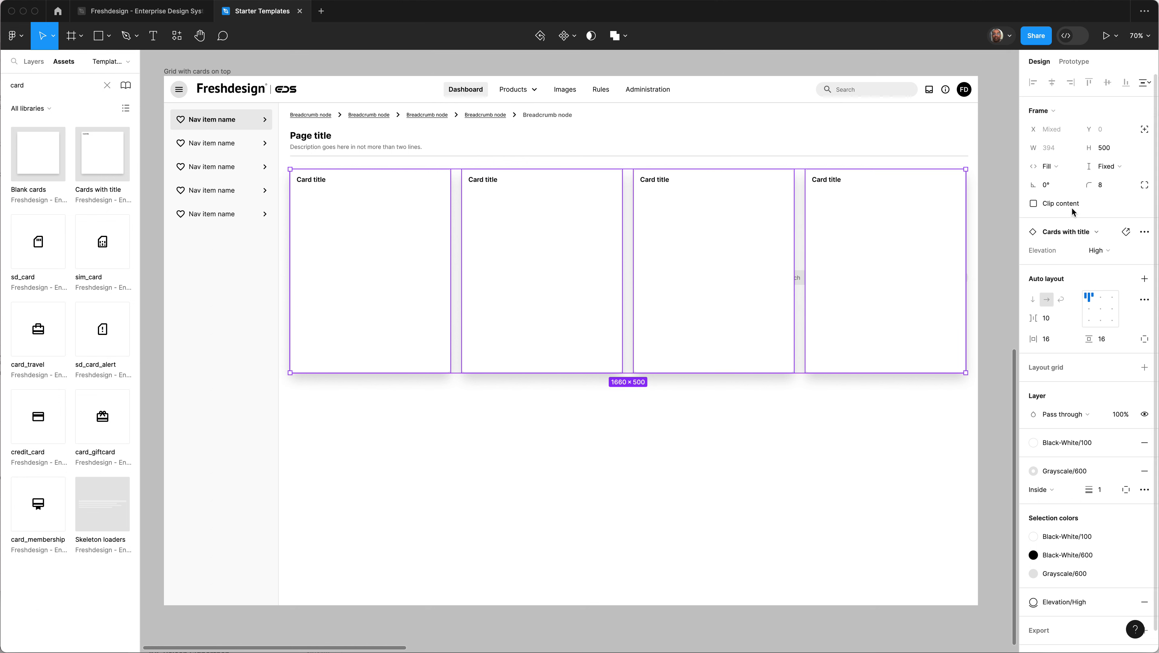
left_click(1061, 171)
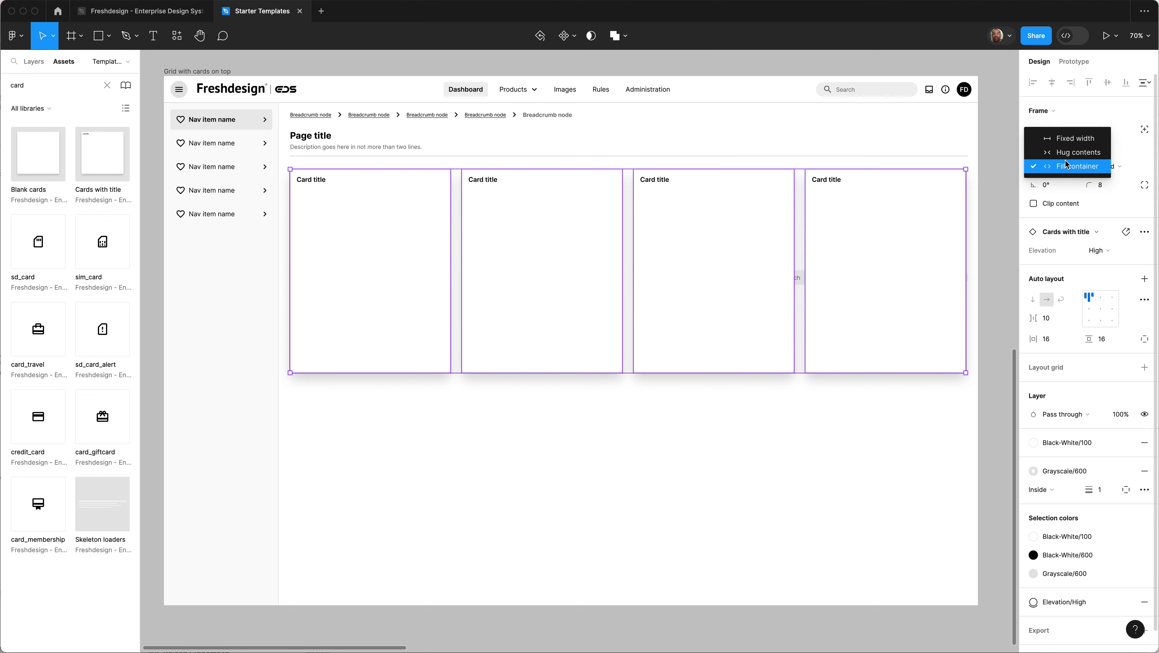
left_click(1131, 161)
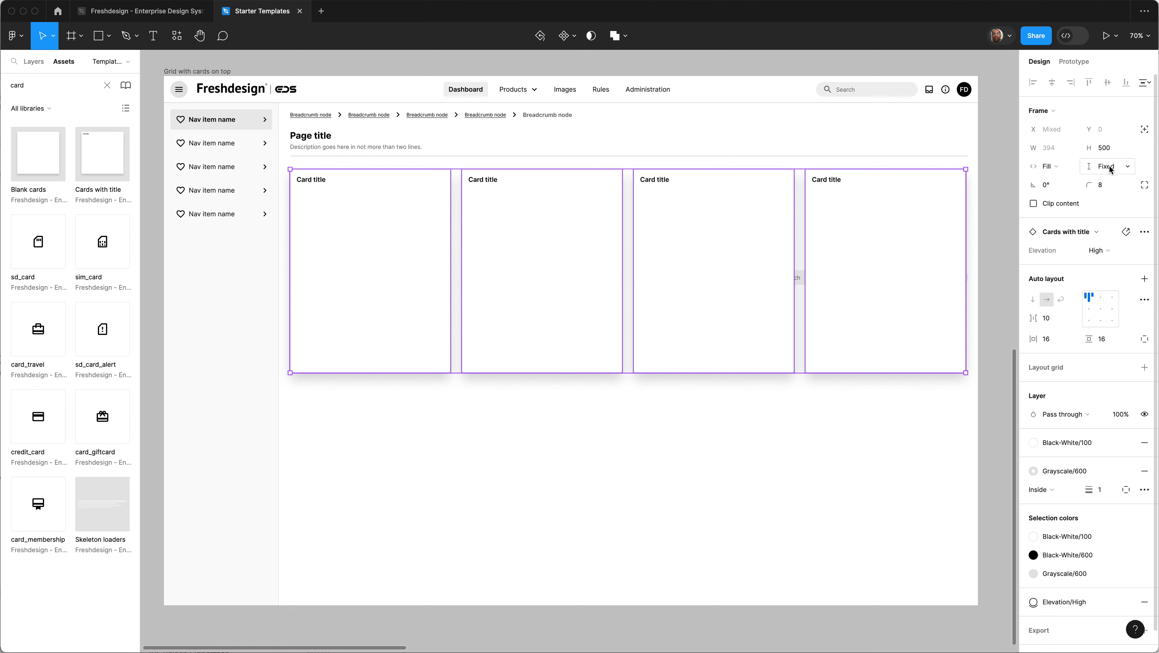
left_click(1108, 166)
left_click(1106, 181)
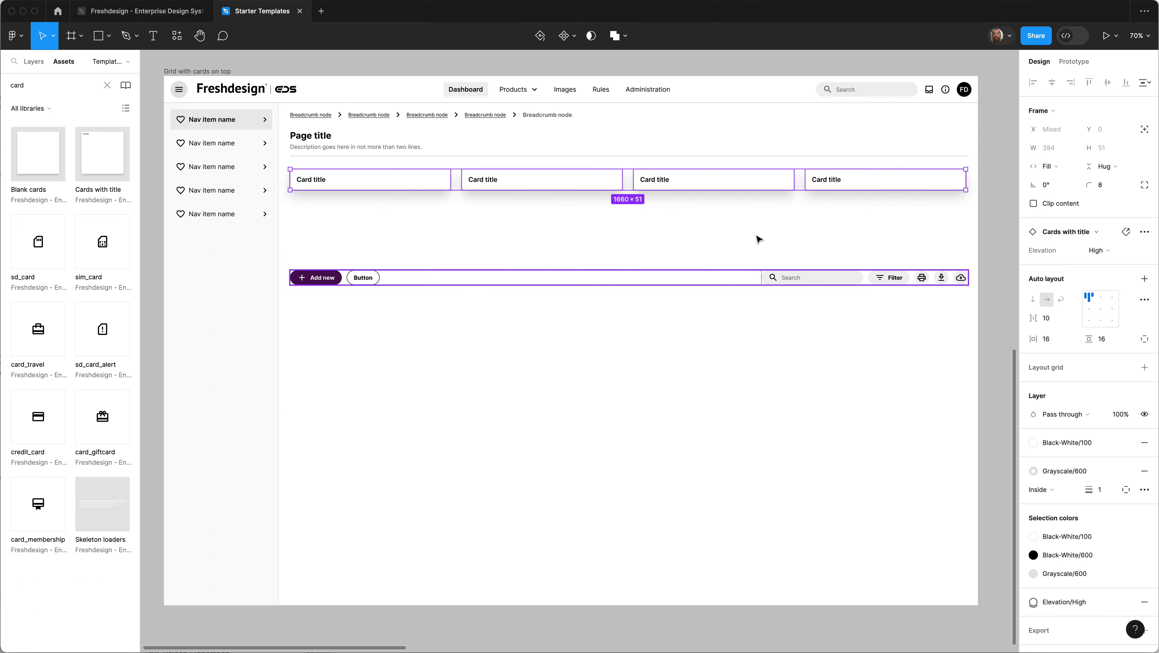
left_click_drag(744, 190, 737, 255)
left_click(762, 402)
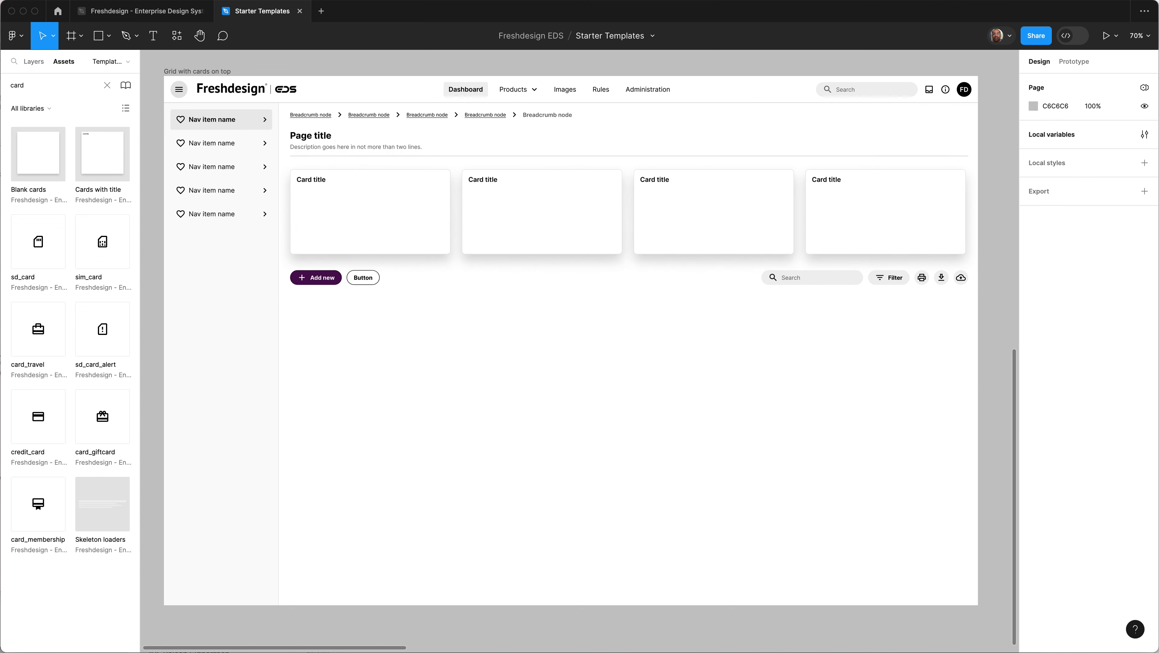
Step: Place a Checkboxes Table columns component from the library below the toolbar and add a copy beside it with type User
type("table")
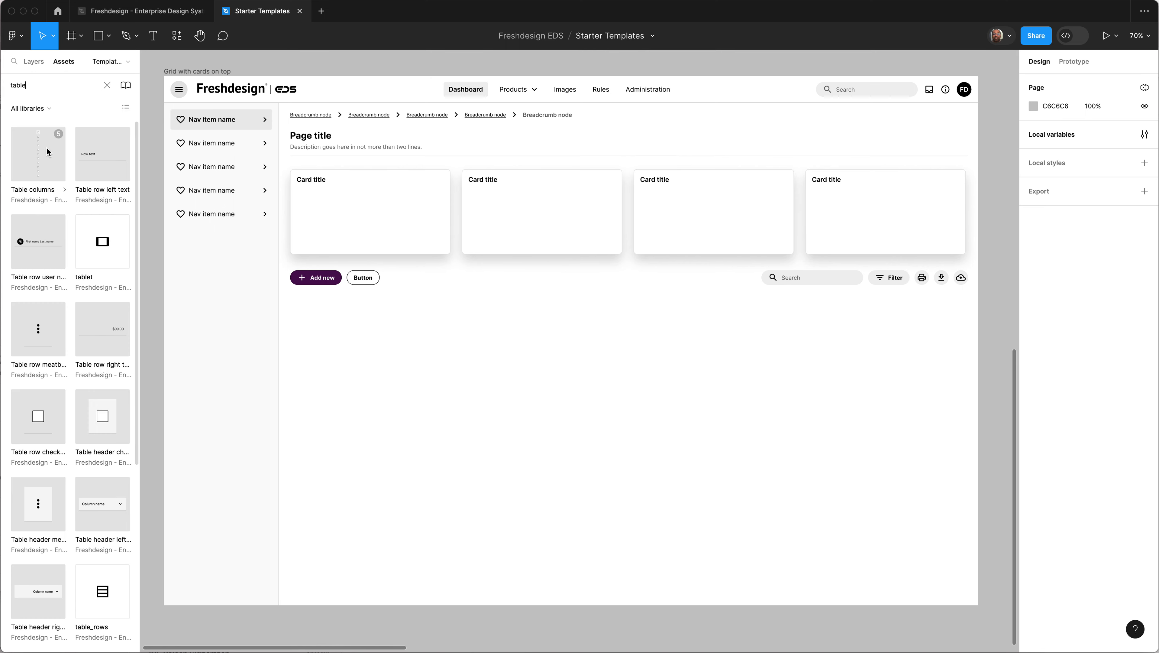
left_click_drag(50, 166, 350, 417)
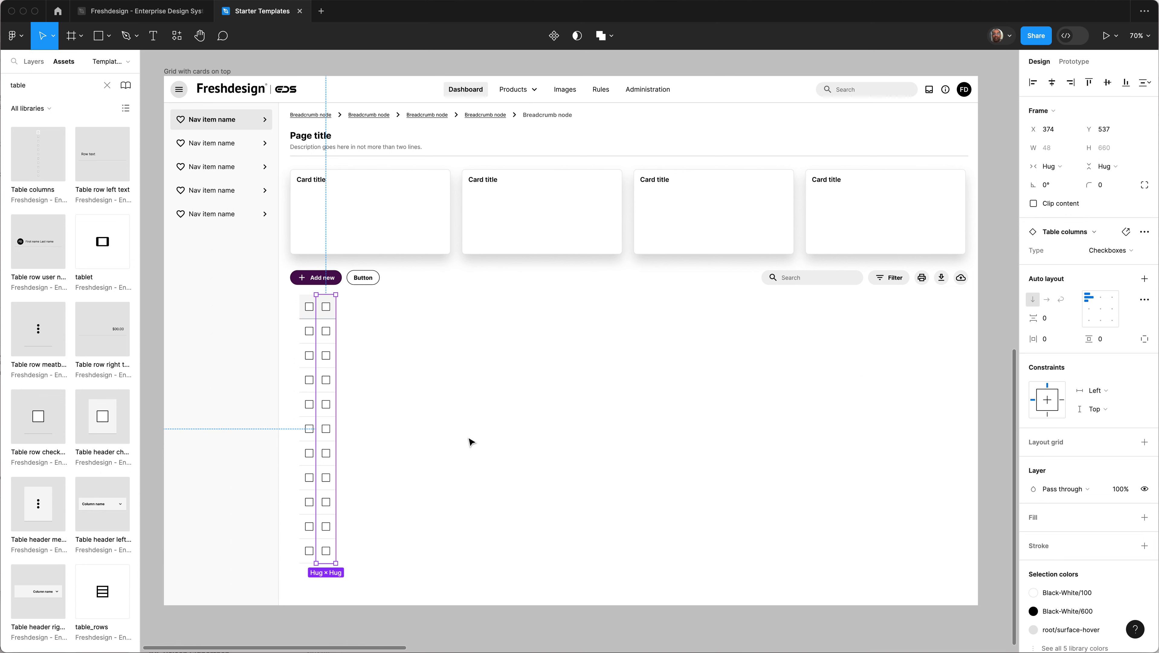
key("Escape")
left_click(334, 408)
left_click_drag(339, 409, 336, 412)
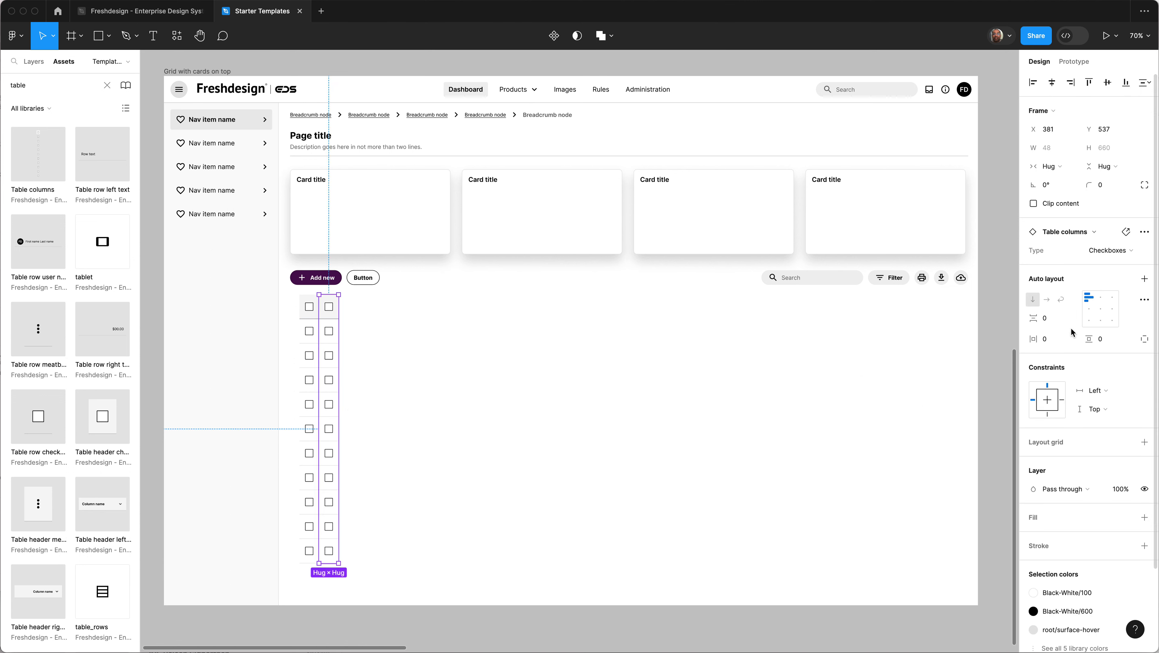
left_click(1119, 253)
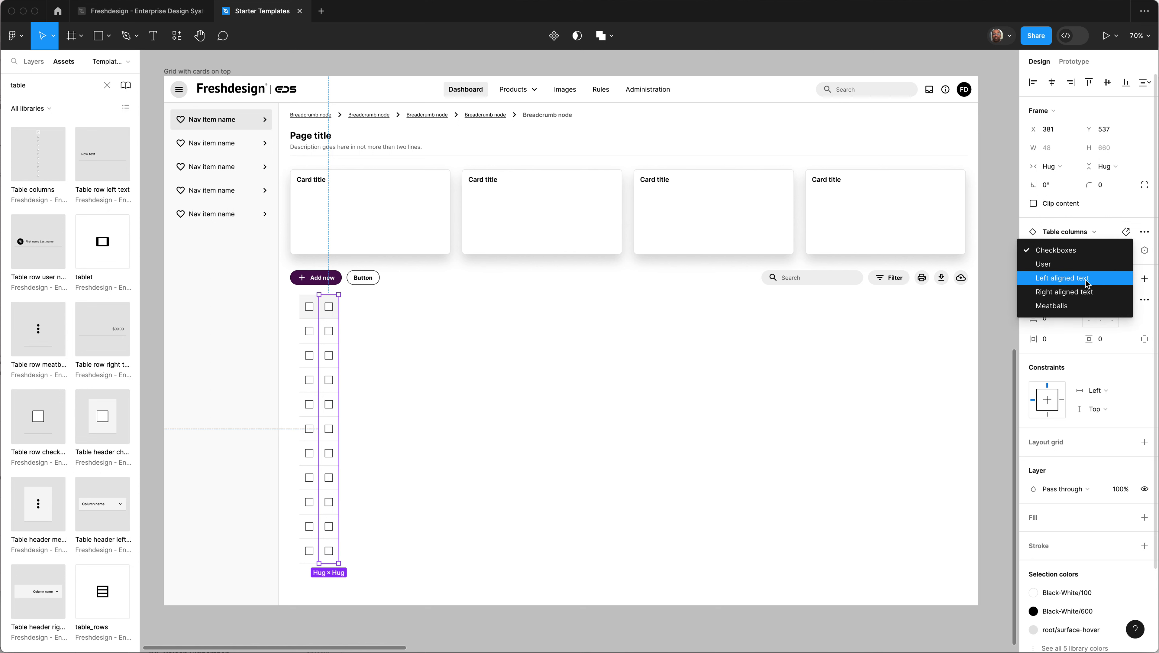
left_click(1088, 265)
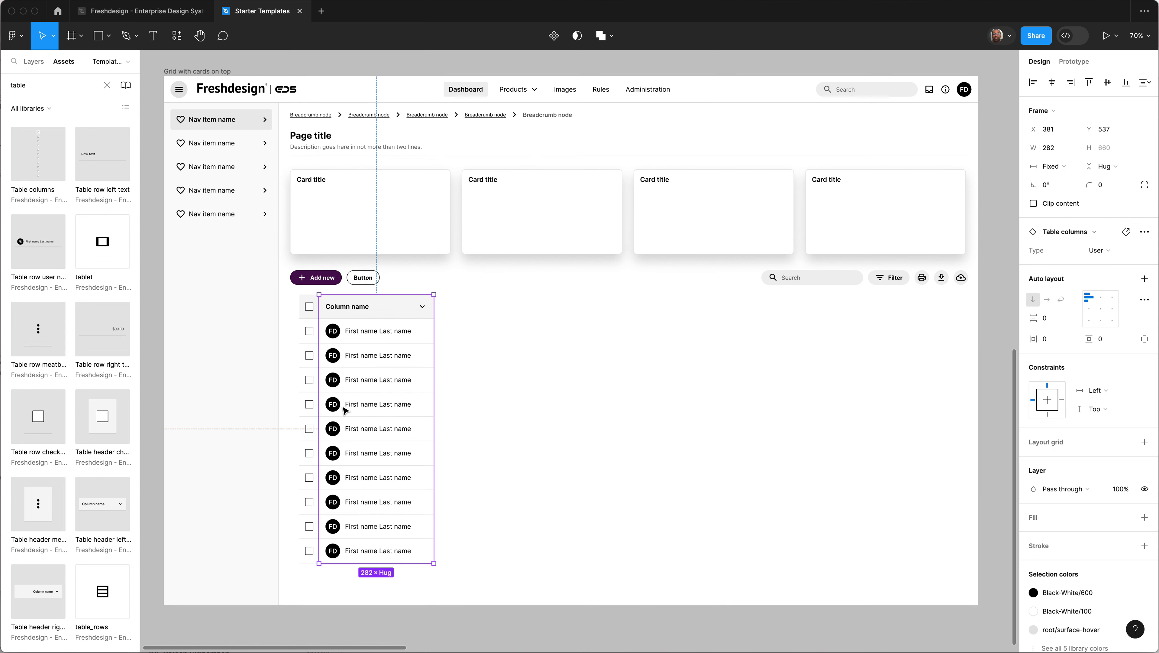
Step: Add two more adjoining table columns by duplication, the first of type Left aligned text and the second Right aligned text
left_click_drag(356, 410, 469, 412)
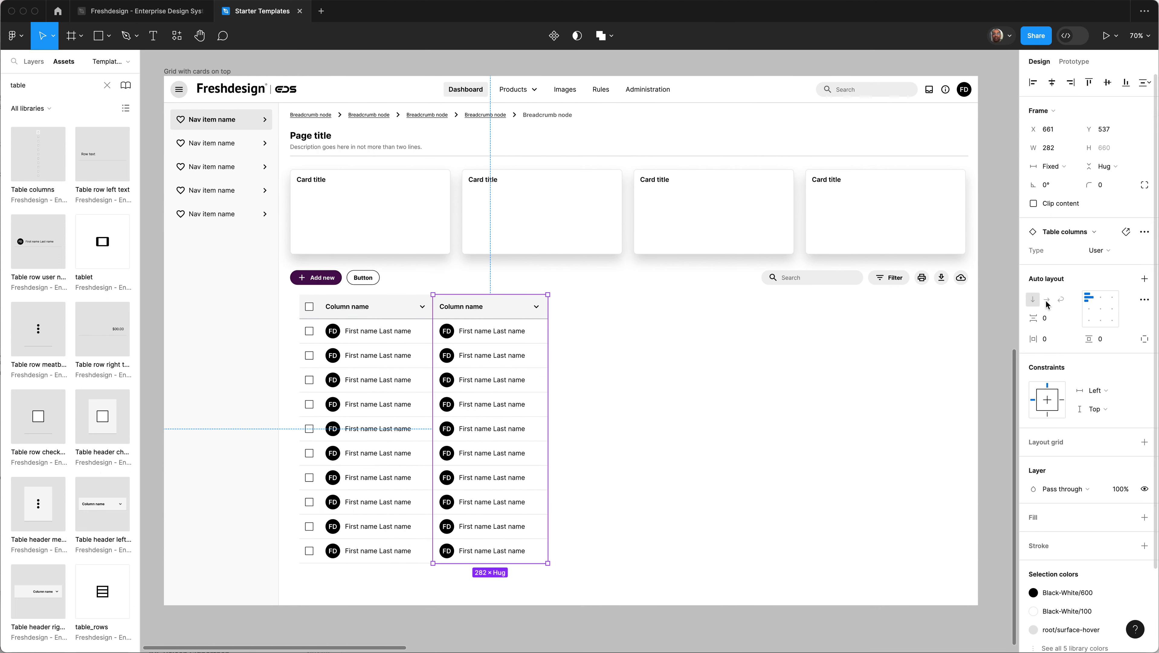
left_click(1102, 250)
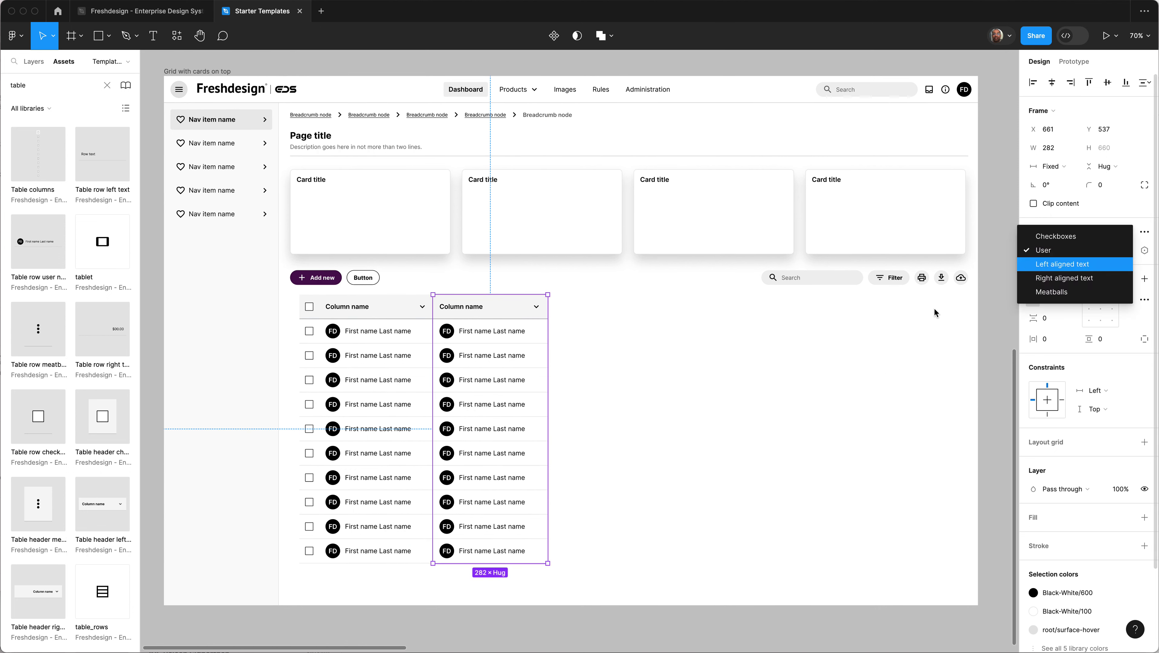
key("Return")
left_click_drag(466, 370, 581, 373)
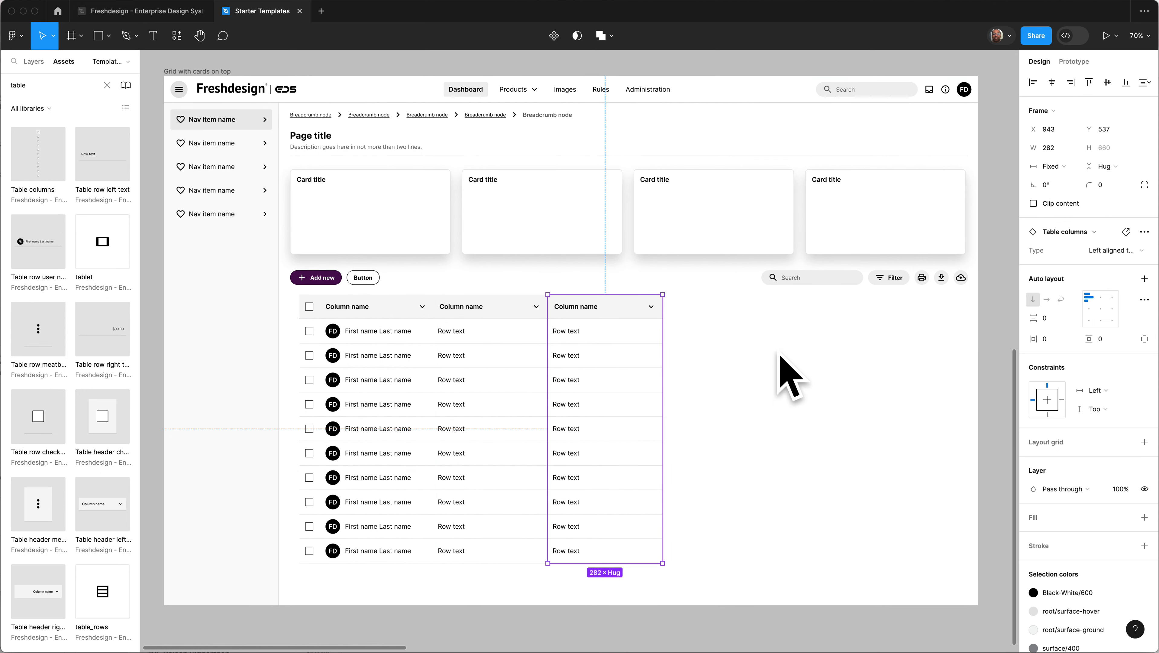
left_click(1102, 250)
left_click(1104, 264)
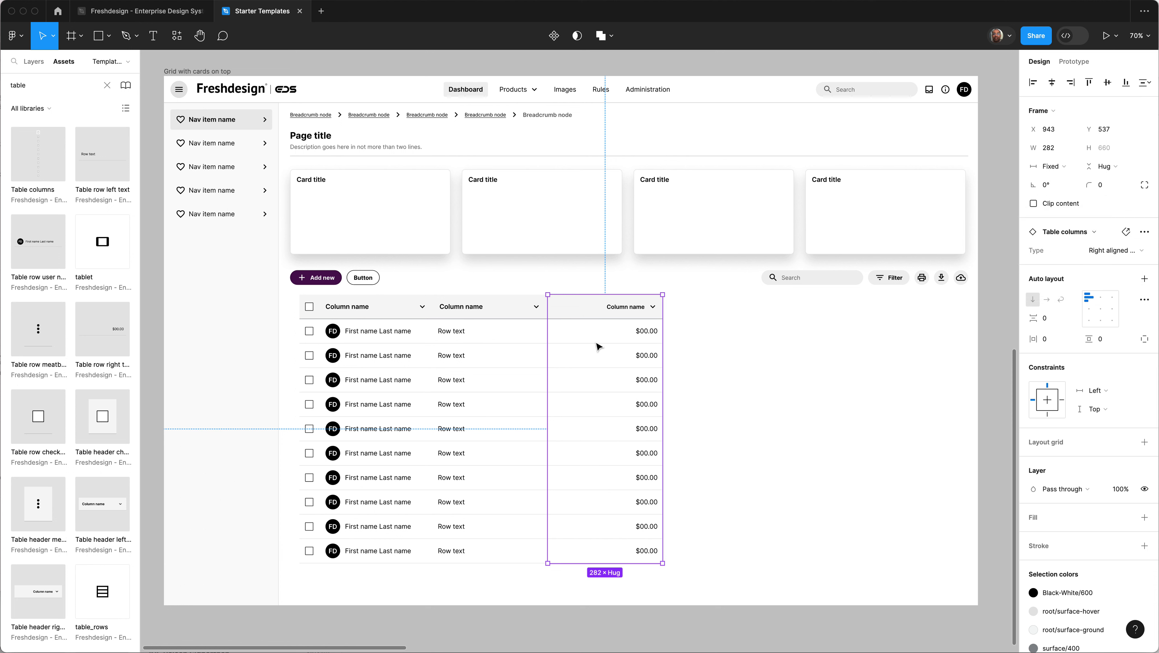
Step: Duplicate the right-aligned column twice, set the last copy's type to Meatballs and move it to the right end of the content area
left_click_drag(602, 348, 828, 356)
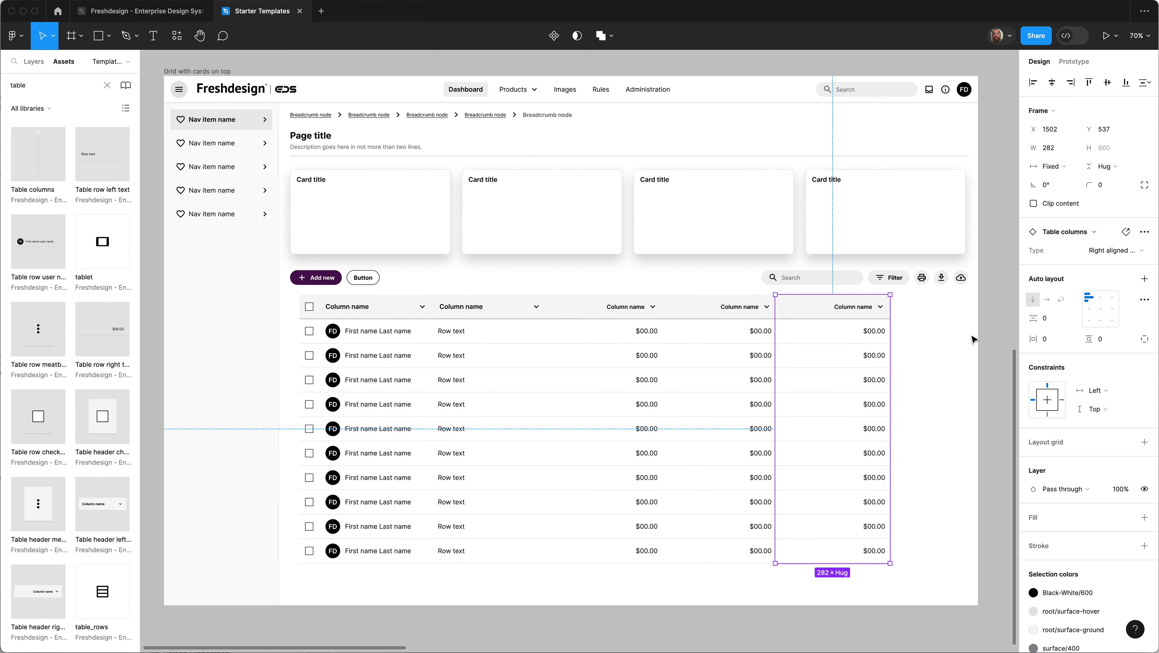
left_click(1116, 251)
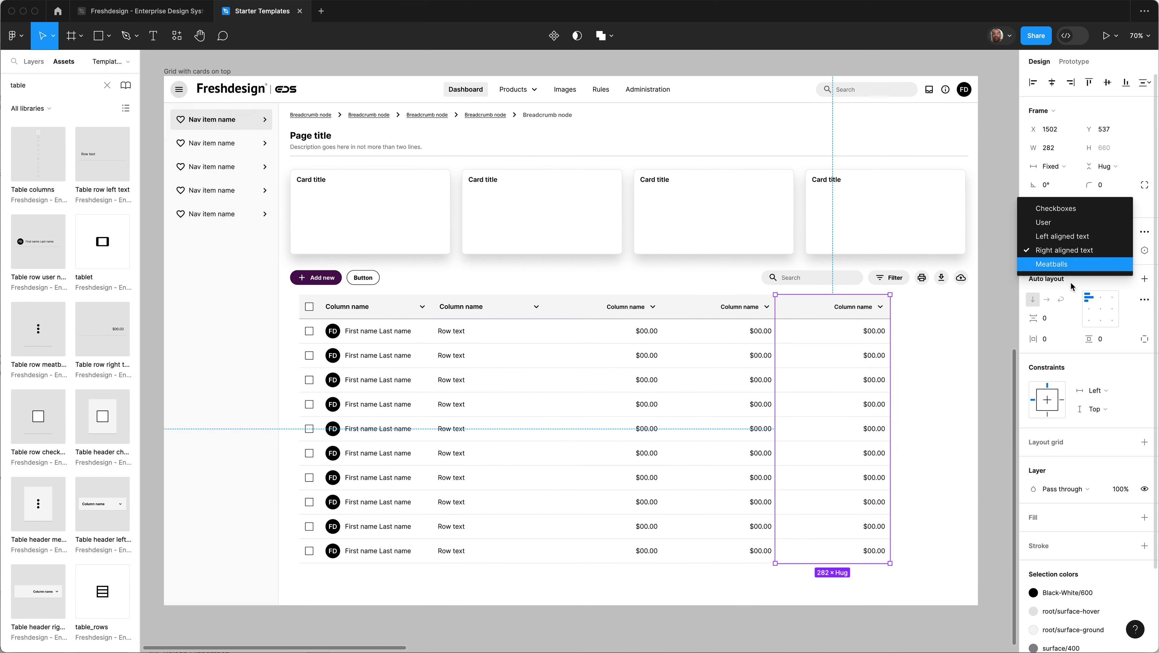
left_click(1090, 264)
left_click(881, 371)
left_click_drag(787, 373, 956, 373)
Step: Move both right-aligned text columns together so they sit against the Meatballs column
left_click(754, 374)
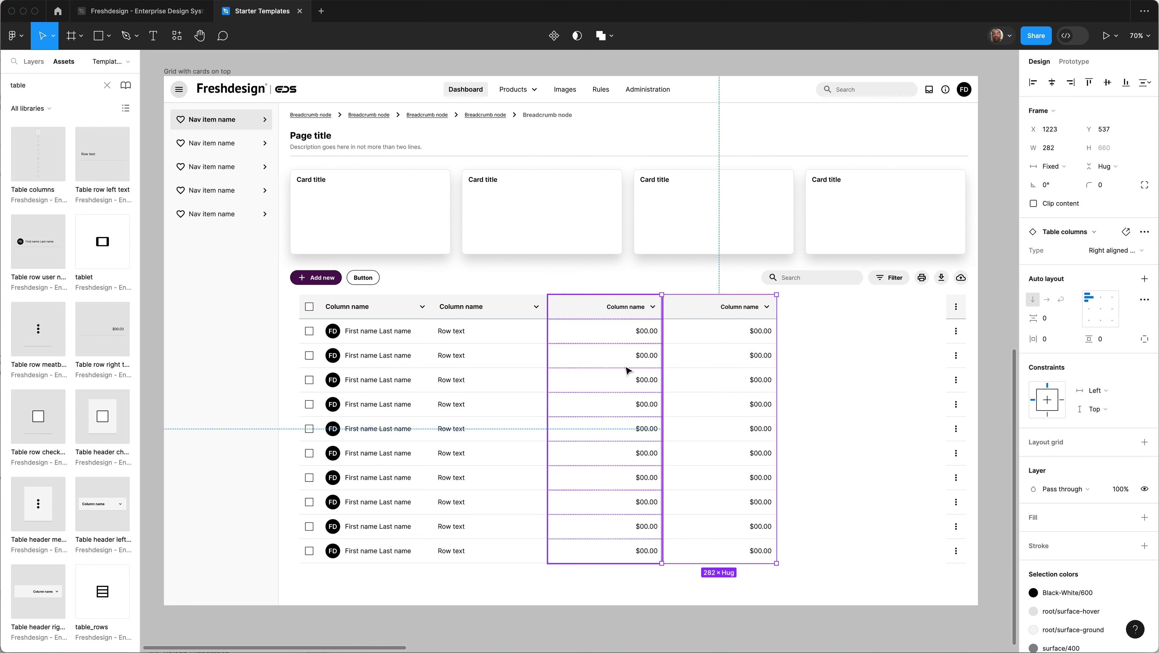
left_click(629, 370, "shift")
left_click_drag(629, 370, 798, 375)
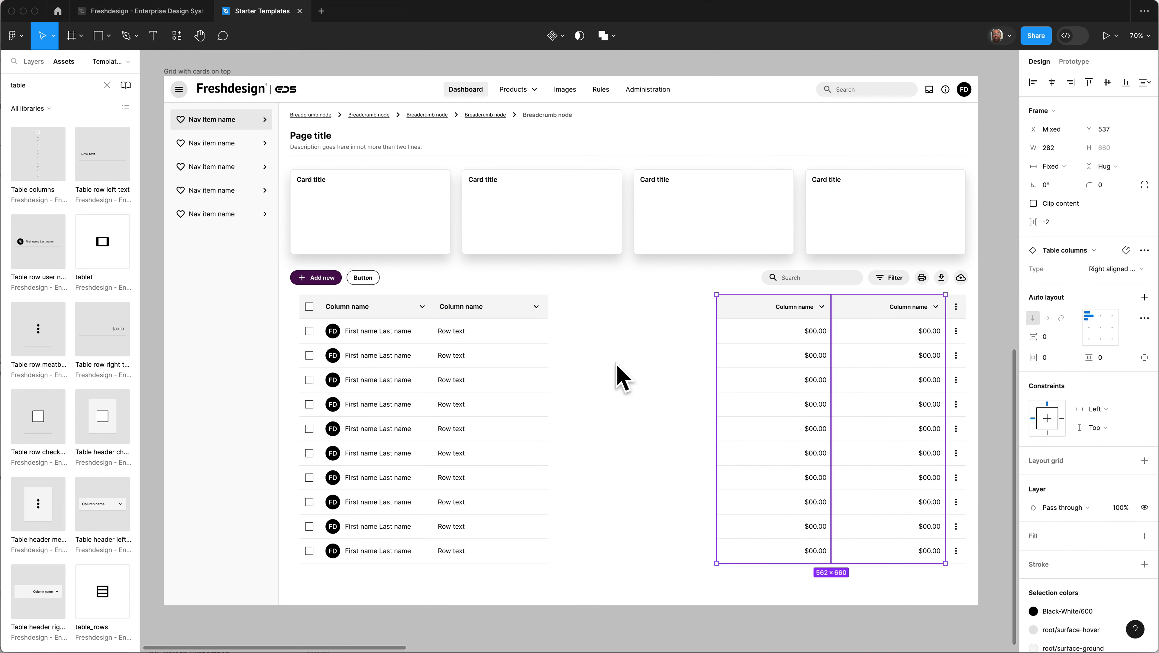
Step: Duplicate the left-aligned text column into the gap and widen the copy to 415 to meet the right-aligned columns
left_click(470, 361)
left_click_drag(527, 361, 581, 366)
left_click_drag(663, 388, 715, 389)
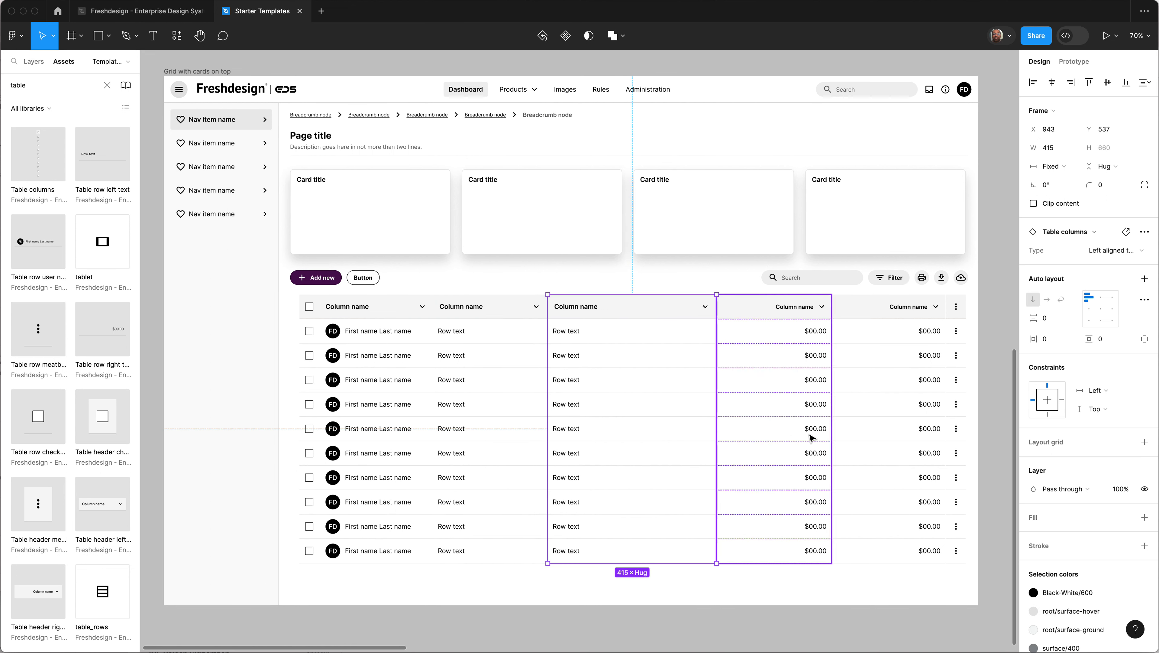
Step: Nudge the Checkboxes and User columns left until they line up with the left edge of the cards
left_click_drag(978, 578, 439, 404)
left_click(446, 277)
left_click(366, 332)
left_click(307, 333, "shift")
key("shift+Left")
key("shift+Left")
key("shift+Left")
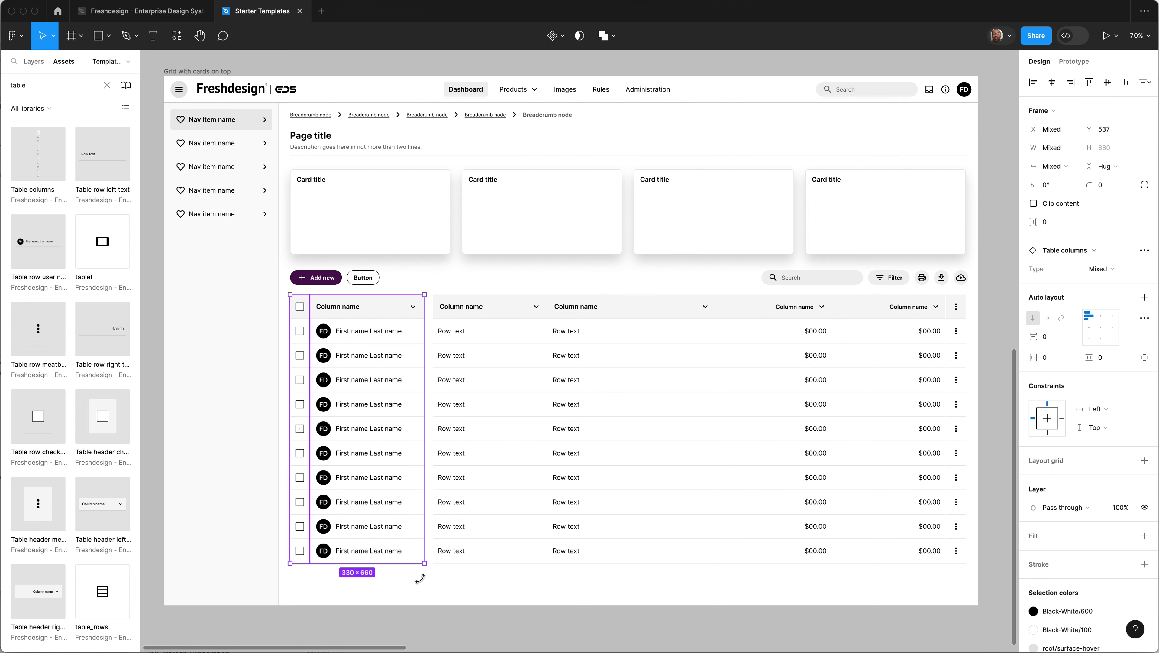
Step: Widen the User column to 303 to close the gap before the first text column
key("Escape")
left_click(398, 522)
left_click_drag(424, 512, 433, 512)
Step: Search the library assets for pagination and place the Pagination component below the table
left_click(66, 86)
type("pagination")
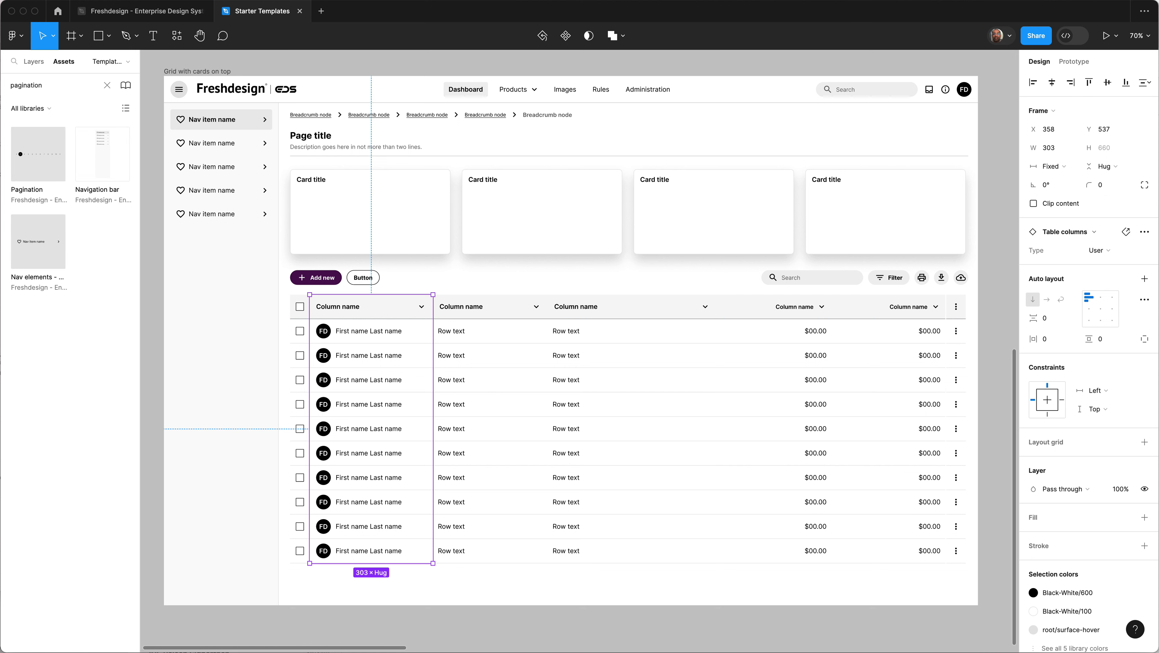
left_click_drag(40, 159, 638, 586)
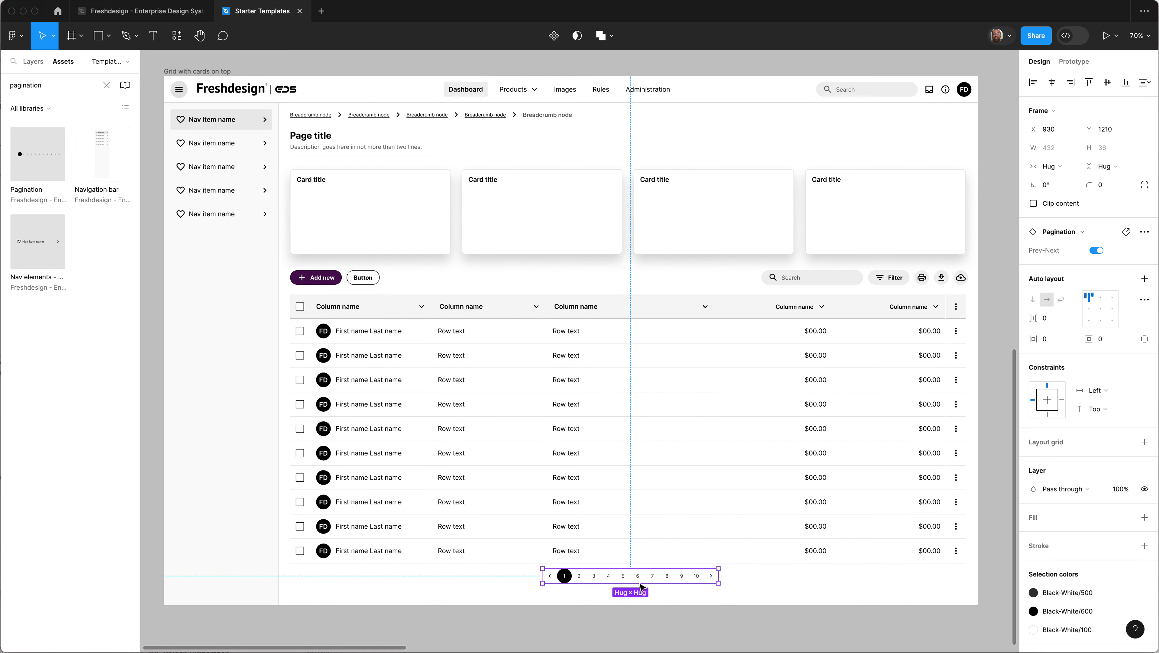
Step: Centre the pagination horizontally with the table columns as a group and move it down to Y 1221
left_click_drag(990, 542, 292, 487)
left_click(599, 577)
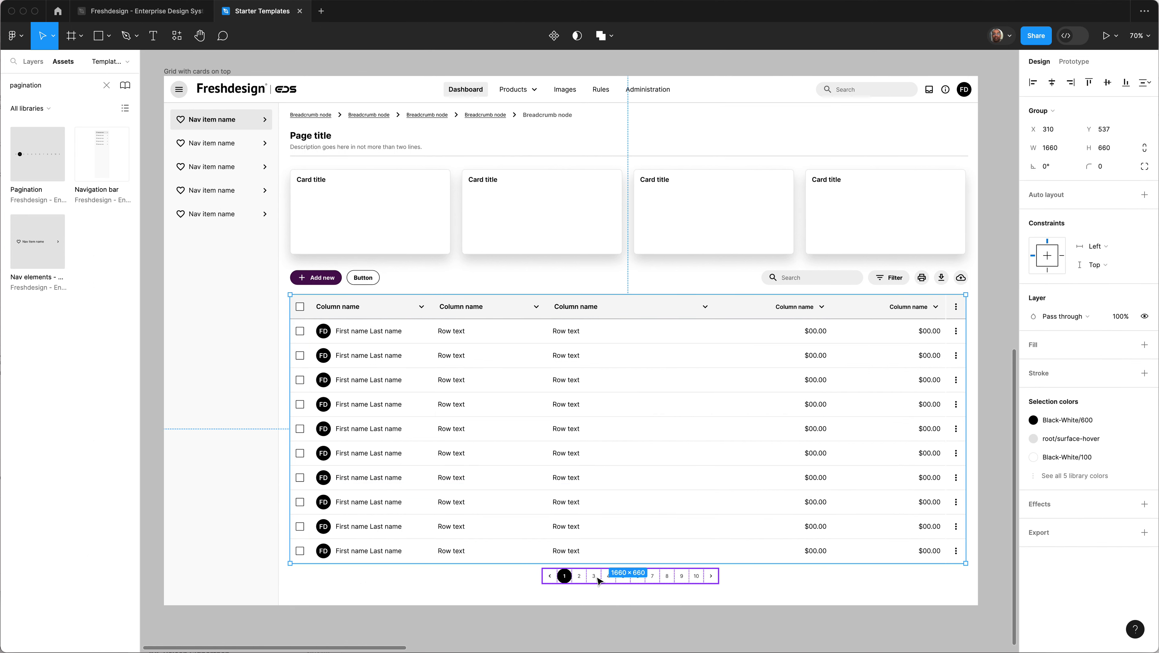
left_click(628, 428, "shift")
left_click(1052, 82)
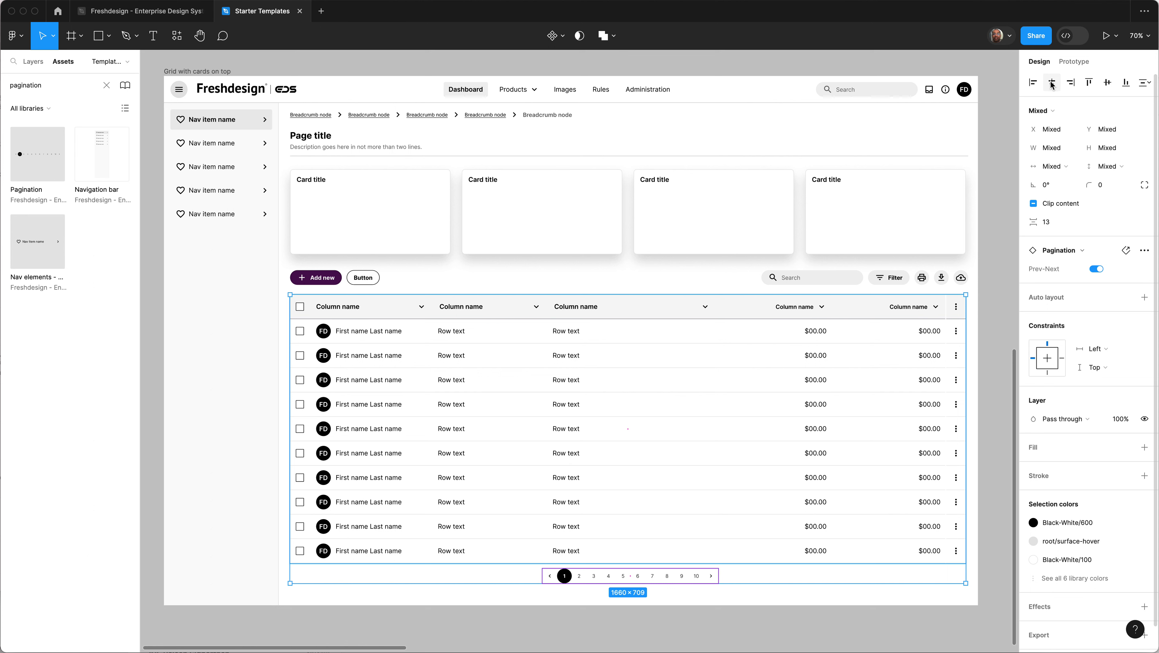
left_click(885, 607)
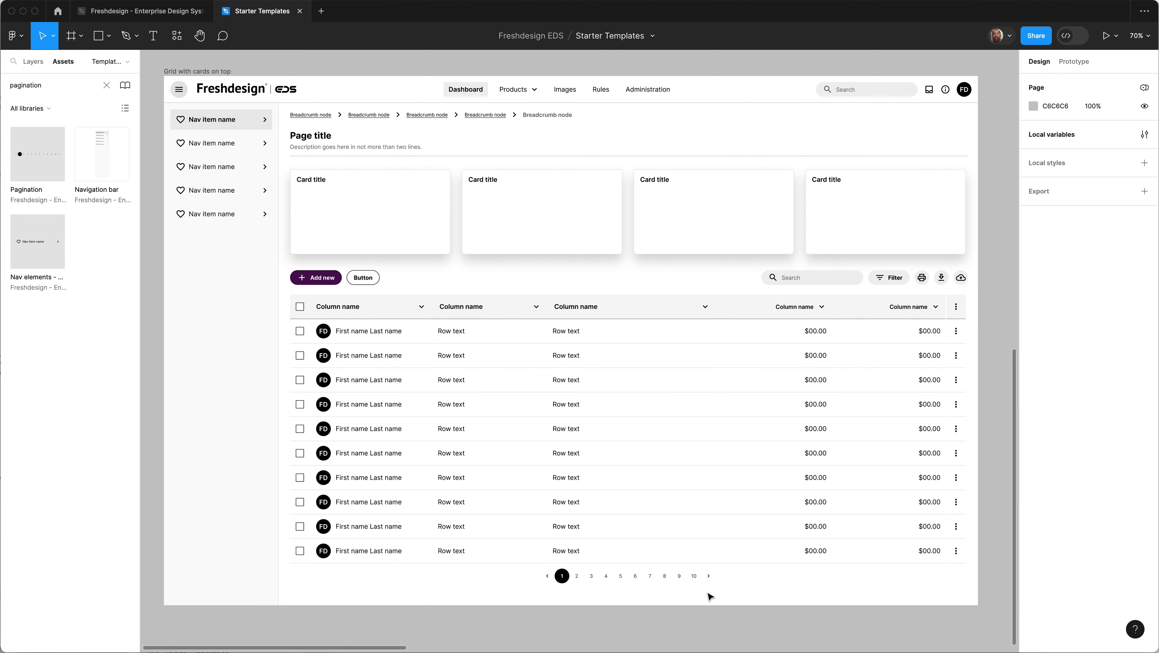
left_click_drag(695, 583, 695, 587)
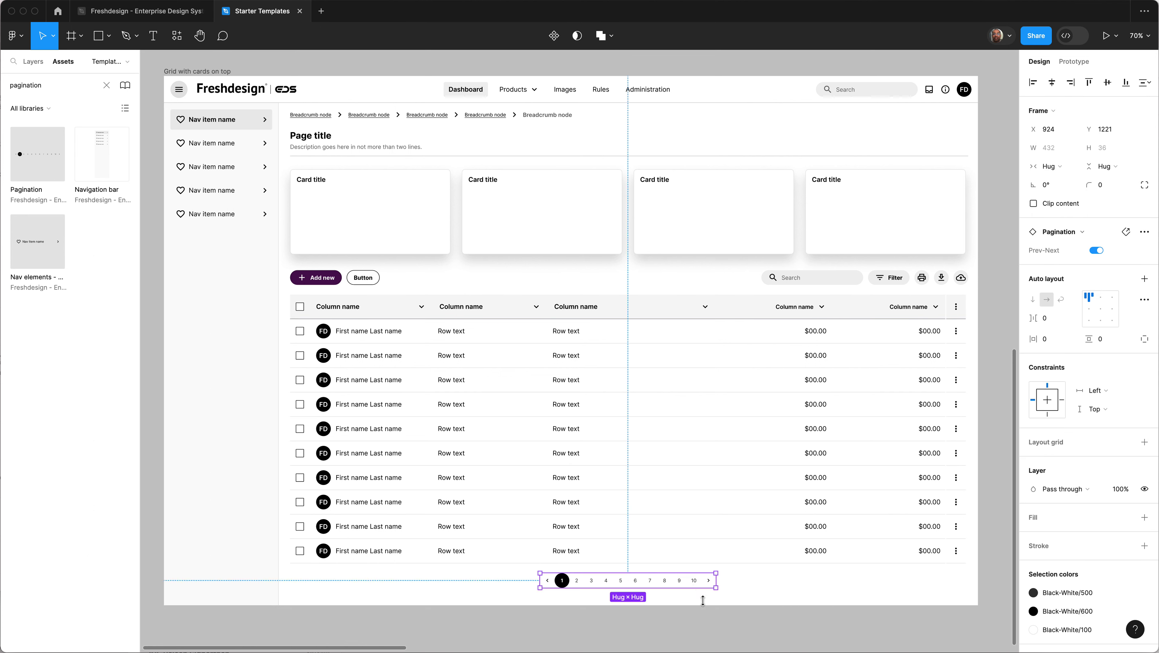
left_click(716, 625)
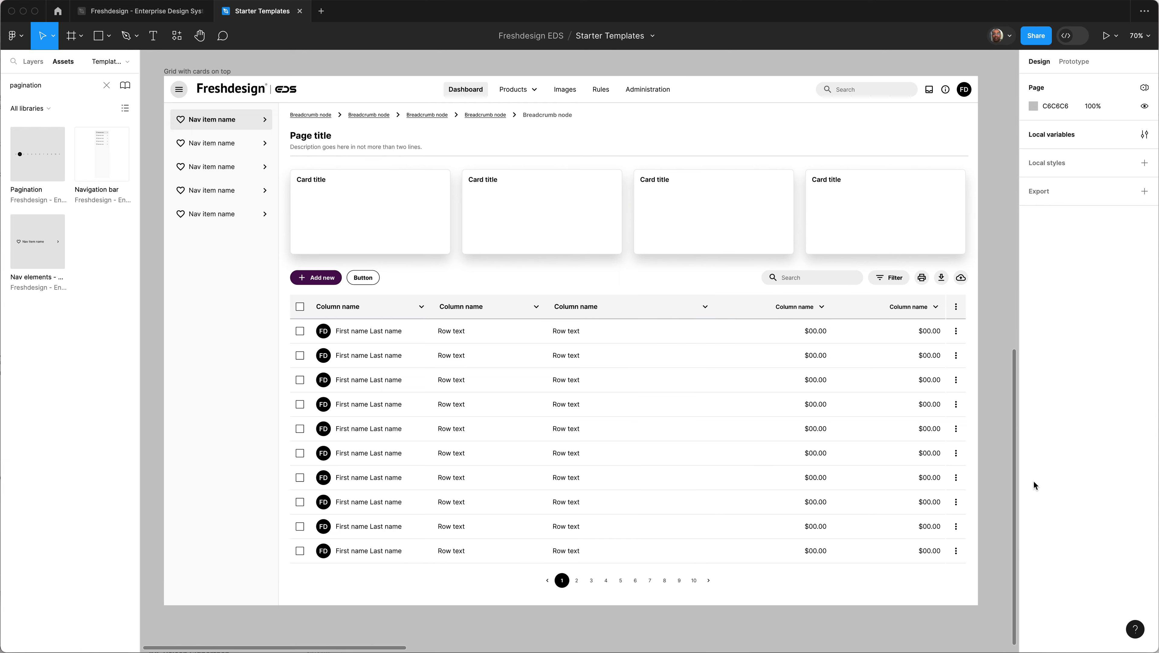
Step: Examine the filled-in example of the Grid with cards on top template above the new page
scroll(994, 400, "up", 3)
scroll(994, 399, "up", 10)
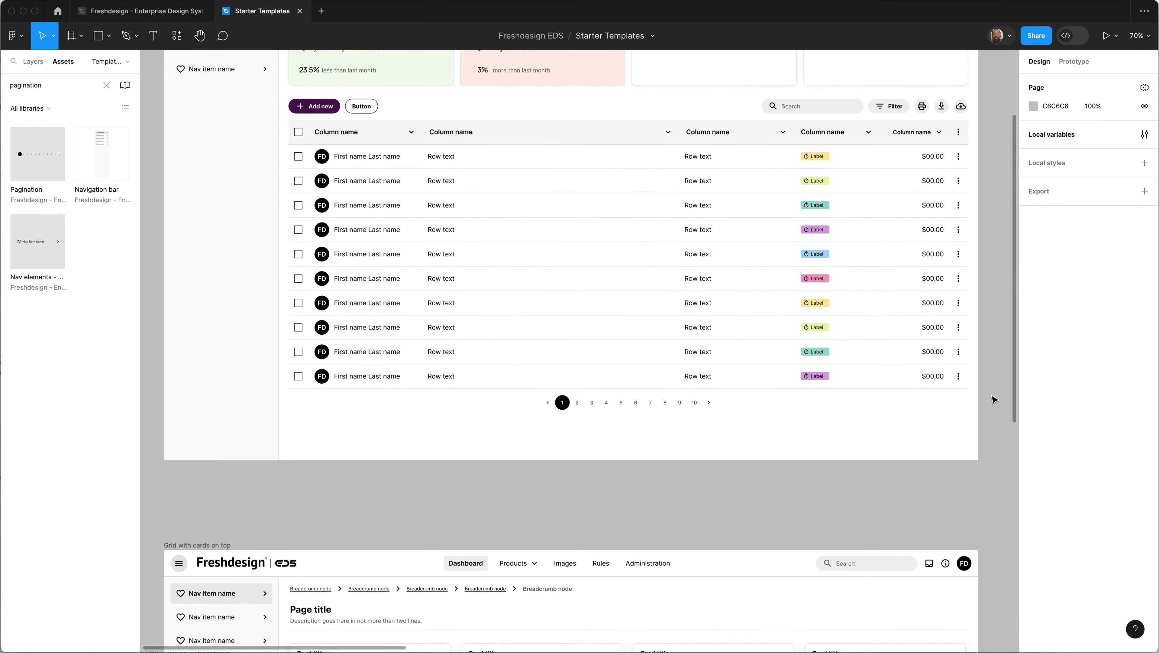
scroll(994, 399, "down", 1)
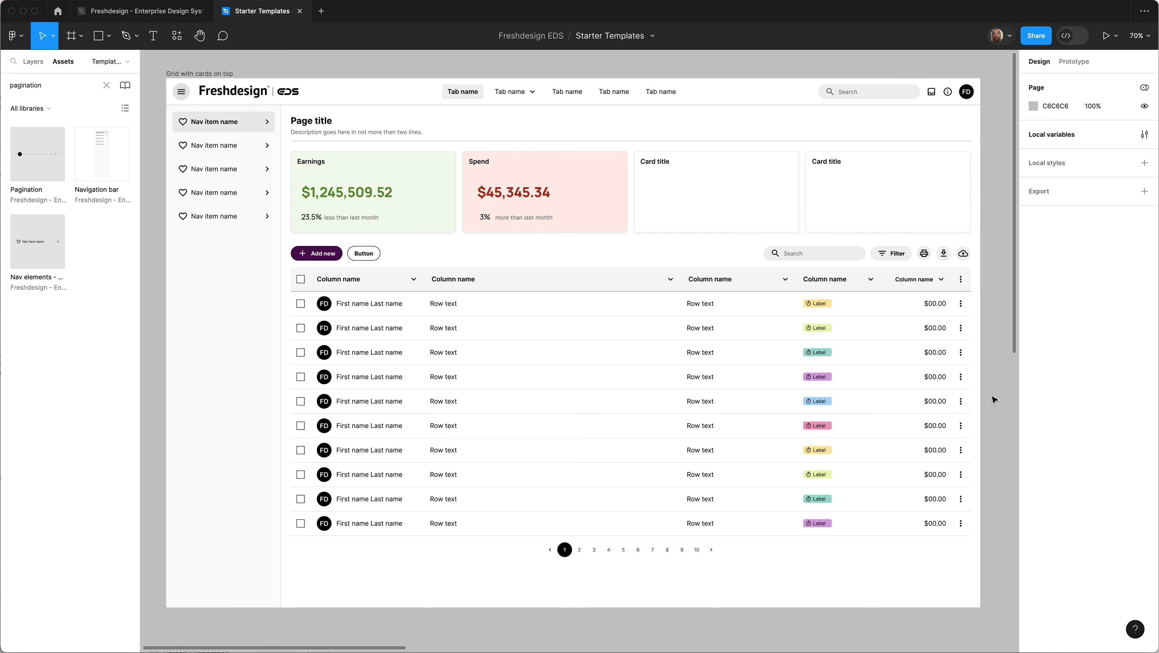
scroll(995, 399, "right", 1)
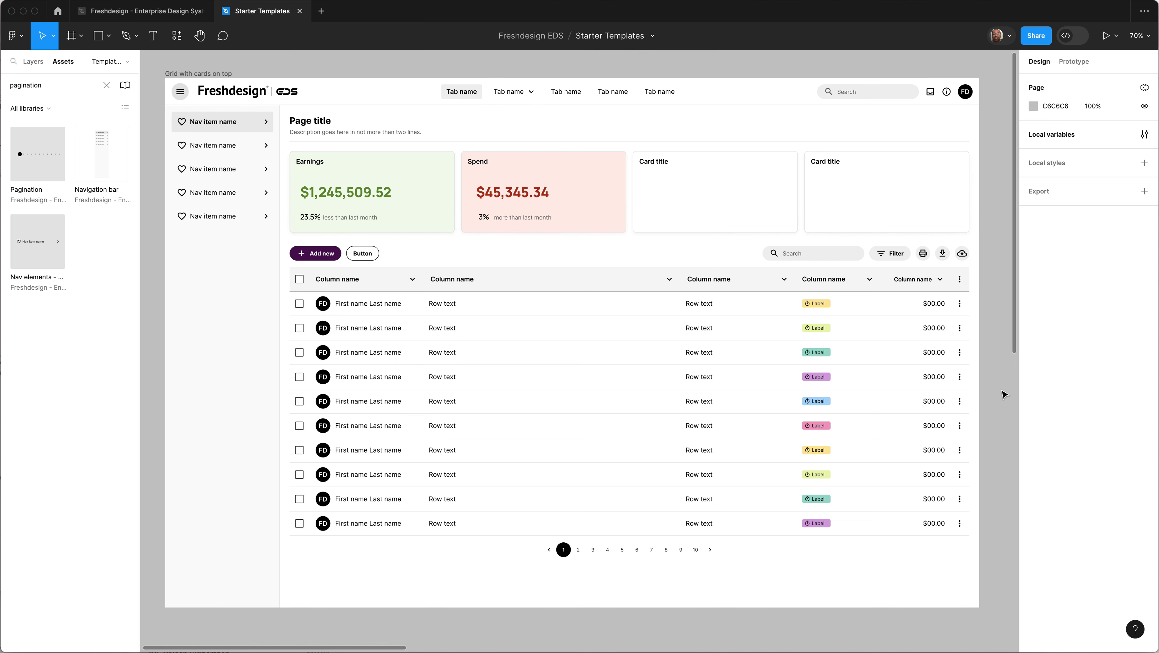